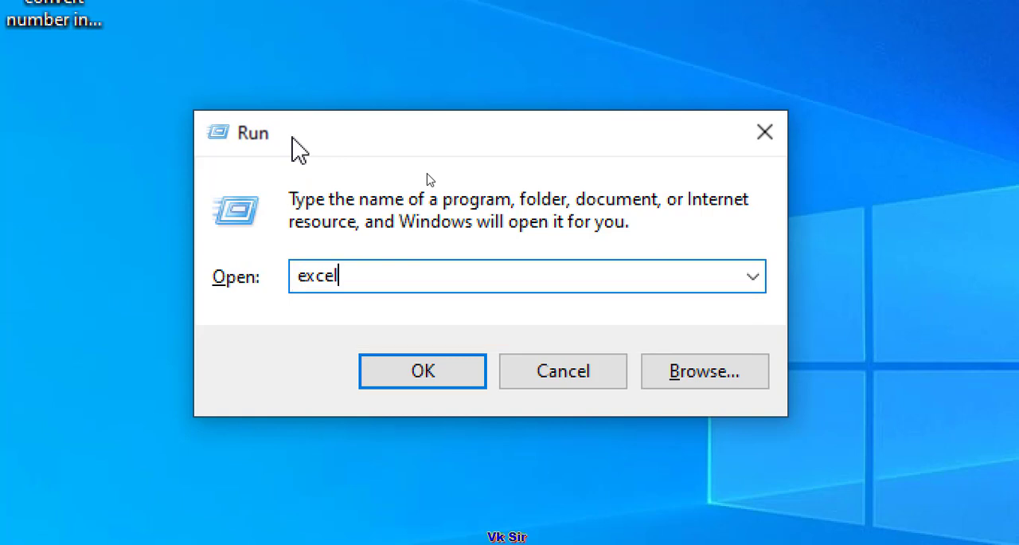
- Launch Excel with the excel command already in the Run dialog and dismiss the Getting Started pane
left_click(402, 366)
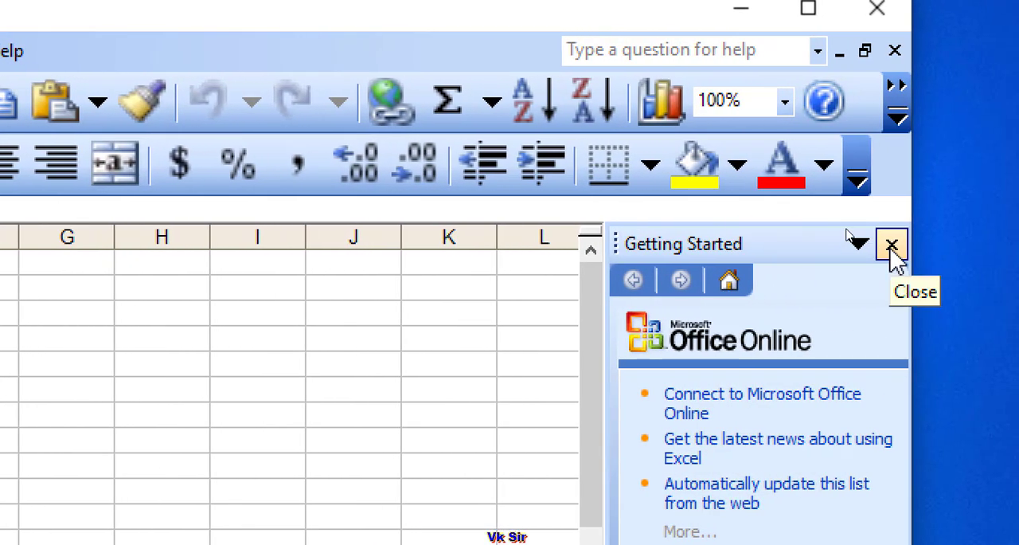
left_click(892, 244)
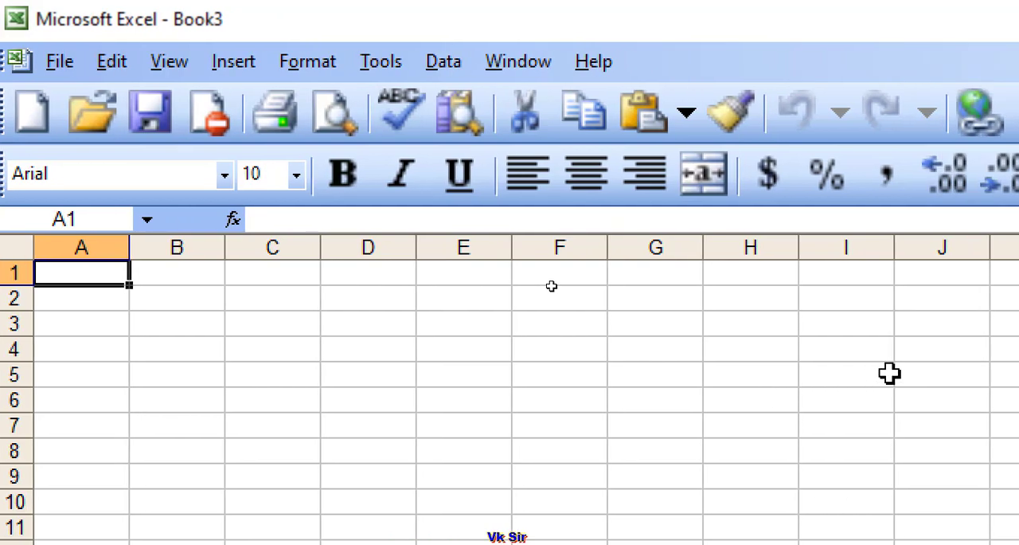
- Enter the label now in cell E5 of the blank Book3 worksheet
left_click(487, 326)
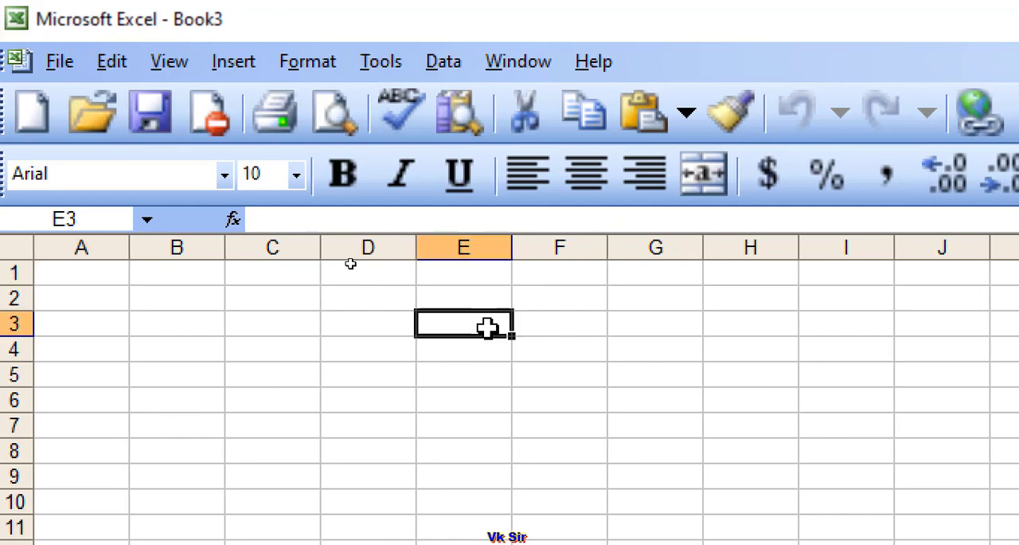
type("nae")
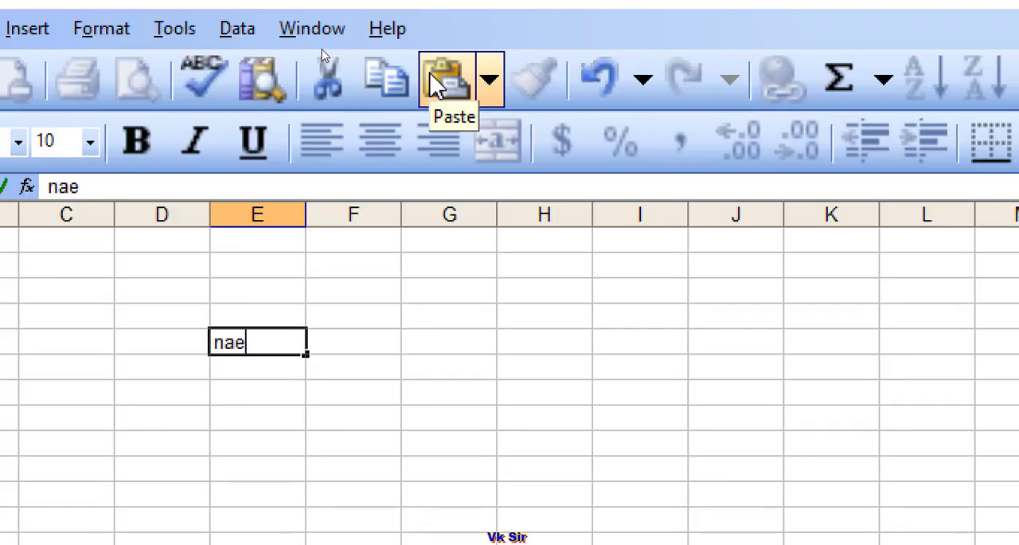
key("BackSpace")
key("BackSpace")
type("wo")
key("BackSpace")
key("BackSpace")
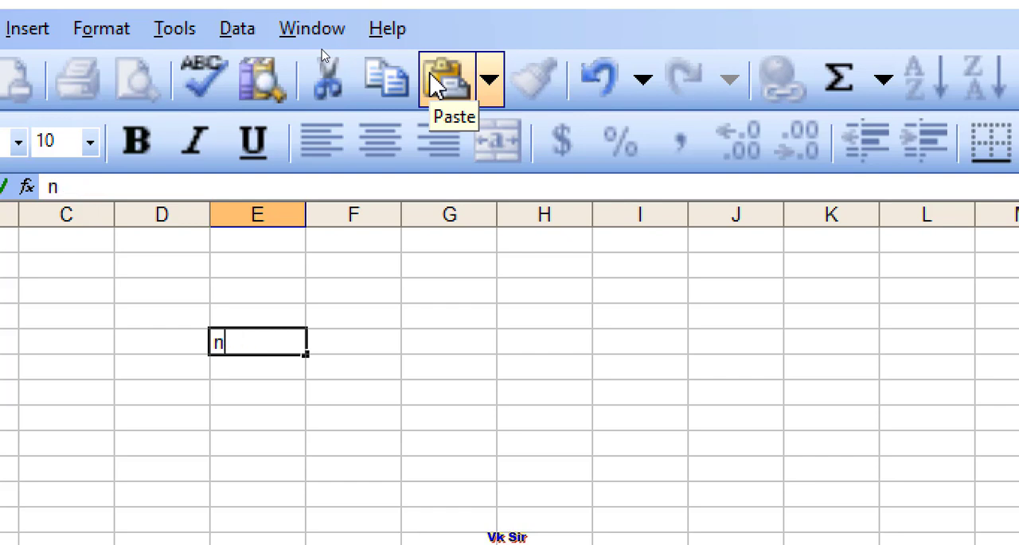
type("ow")
key("Return")
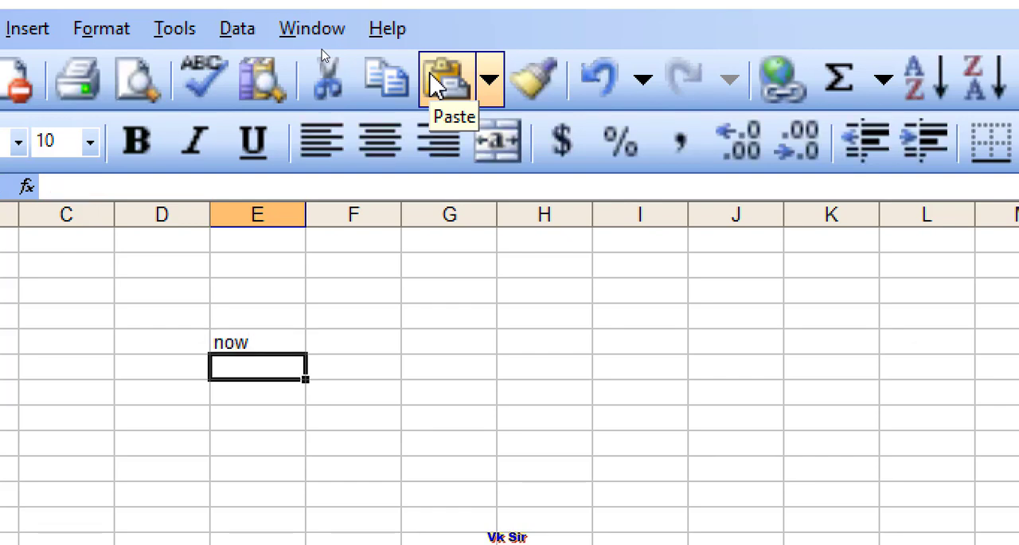
- Continue the list below the now label with hour, minute, second and roman in E6:E9
type("hour")
key("Return")
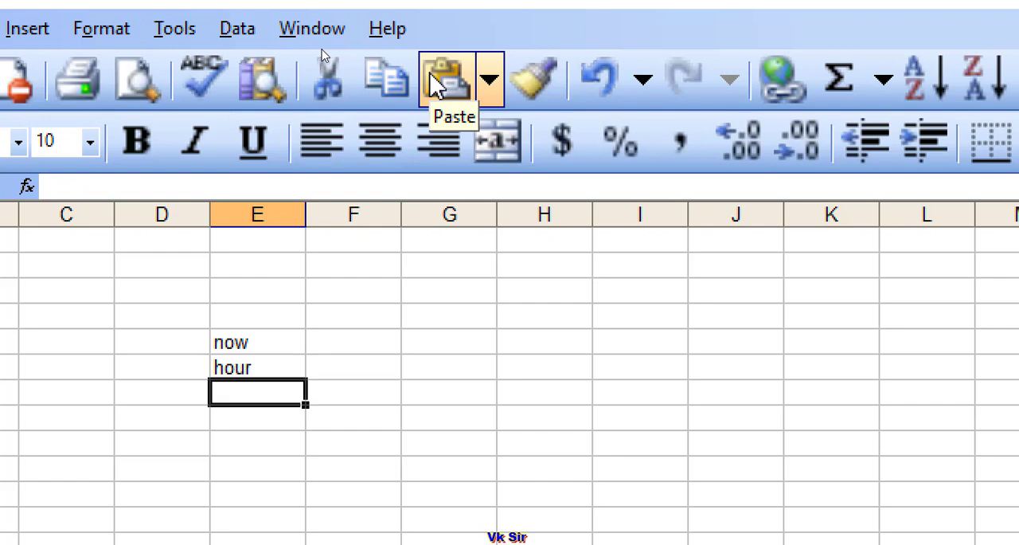
type("minute")
key("Return")
type("second")
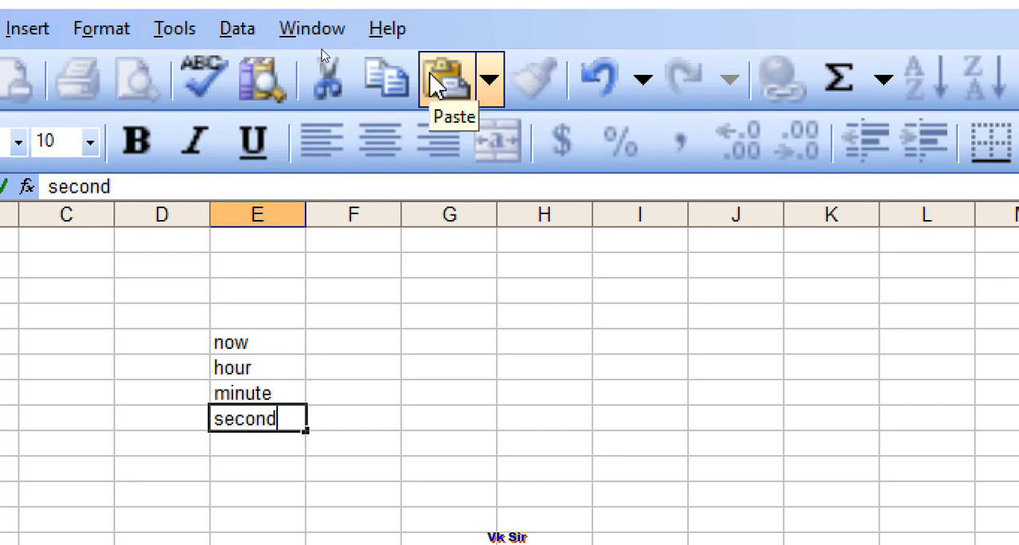
key("Return")
type("roma")
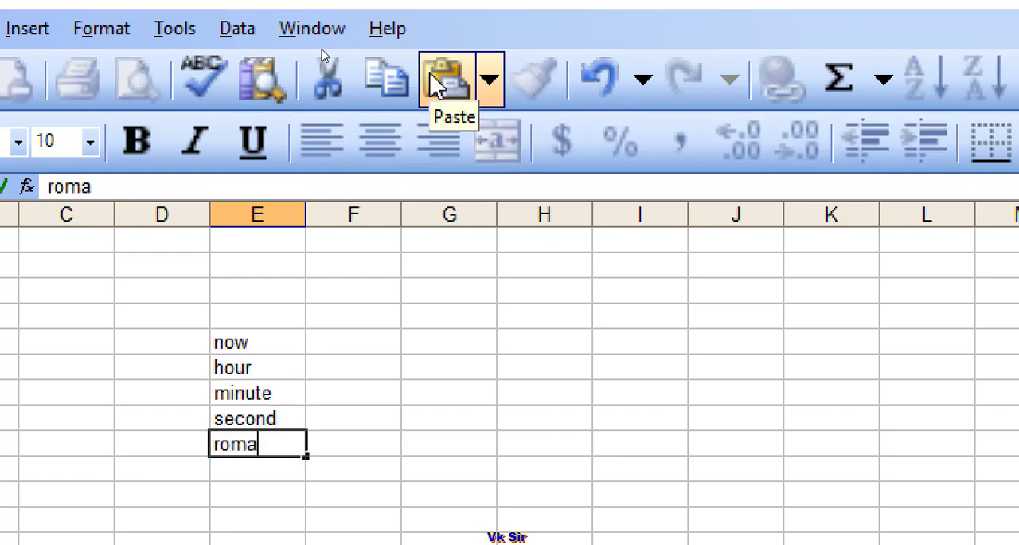
type("n")
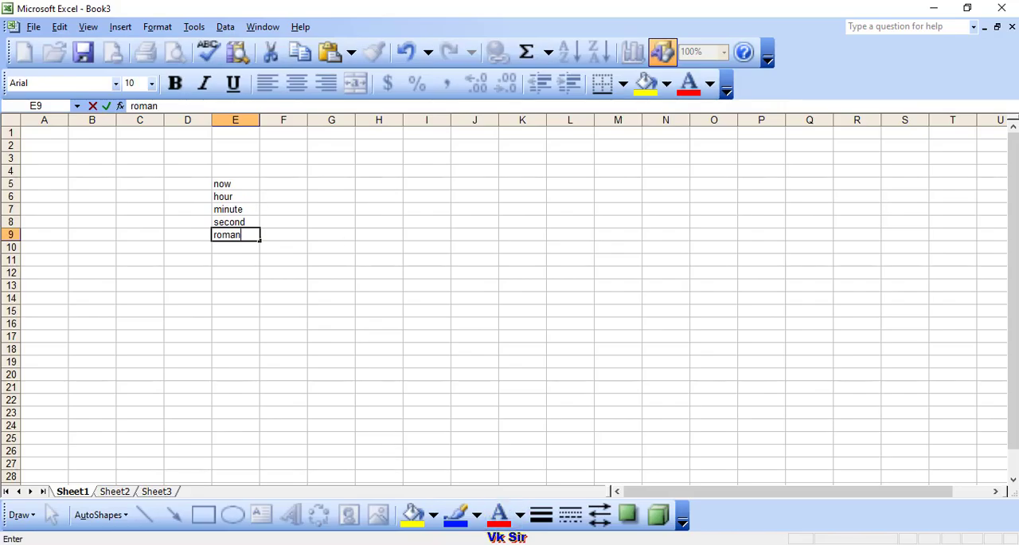
- In the Book2 workbook, fill the function list in I6:I11 with gold and apply all borders
left_click(568, 544)
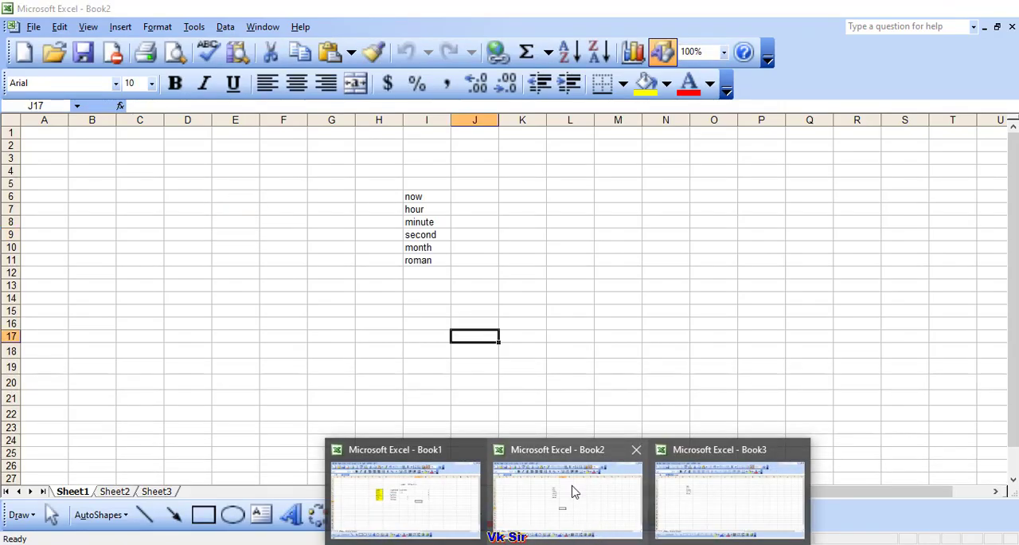
left_click(567, 498)
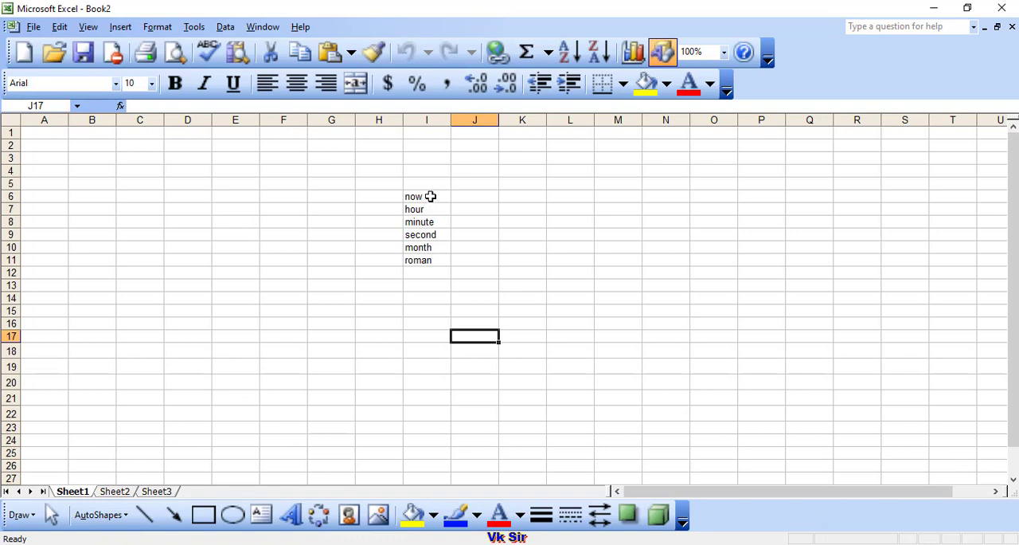
left_click_drag(430, 196, 435, 259)
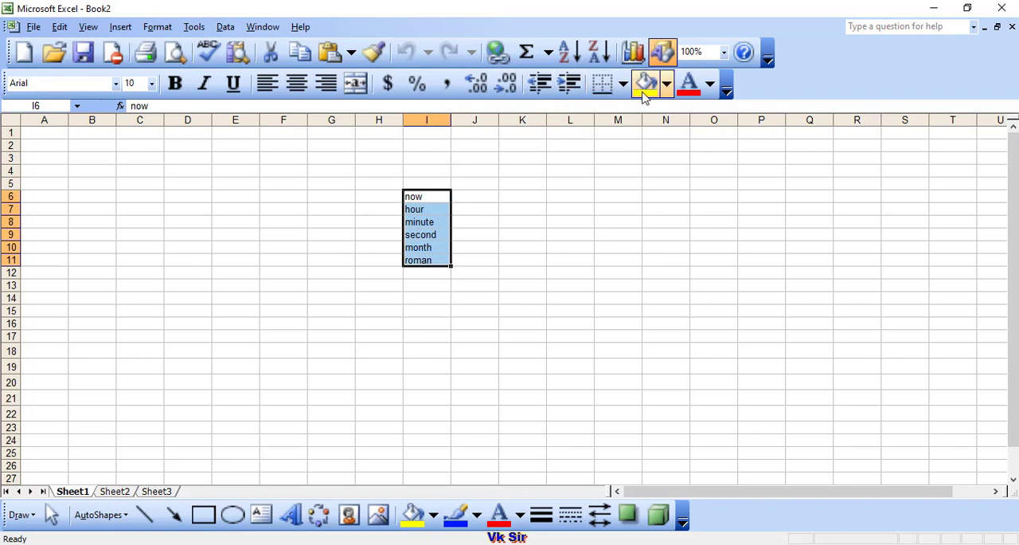
left_click(667, 84)
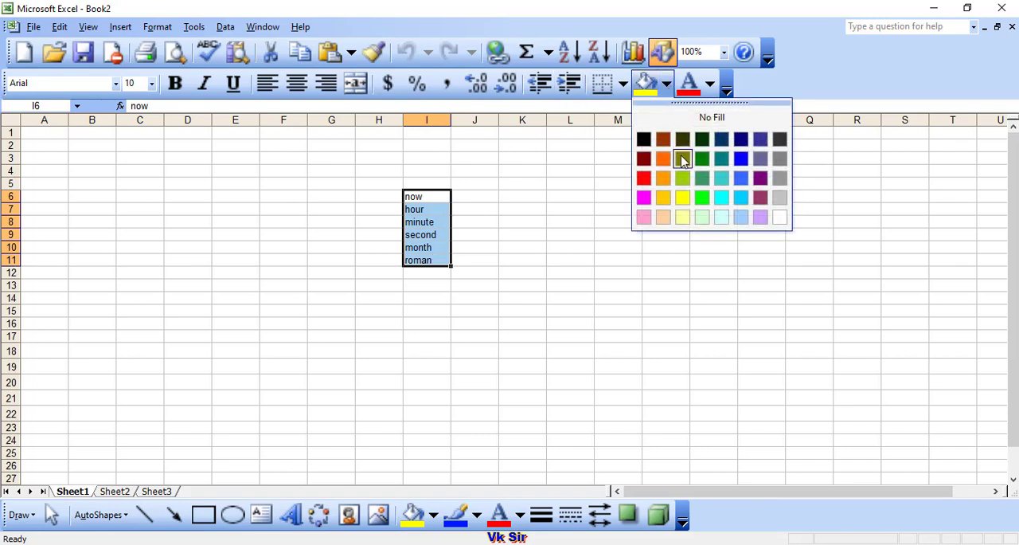
left_click(668, 197)
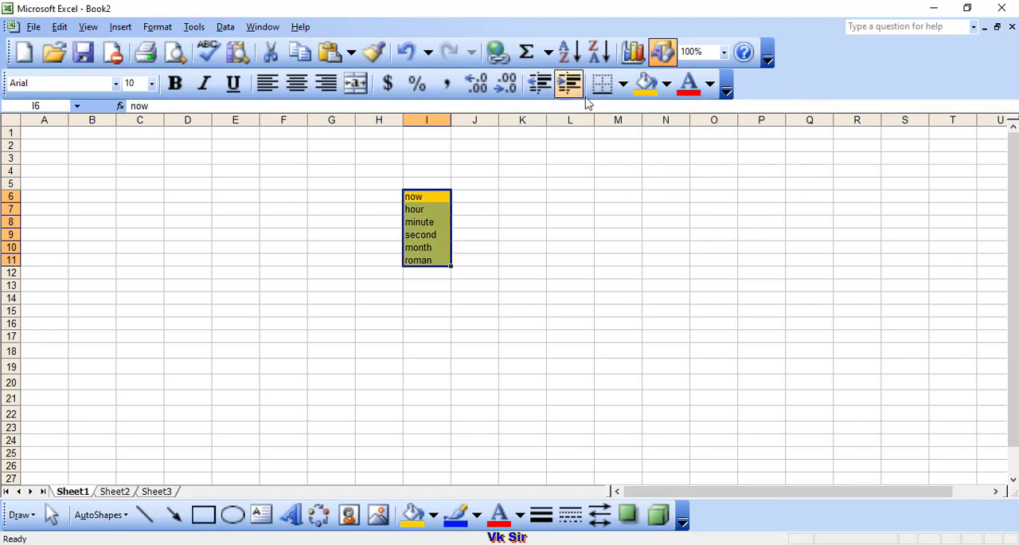
left_click(623, 84)
left_click(637, 183)
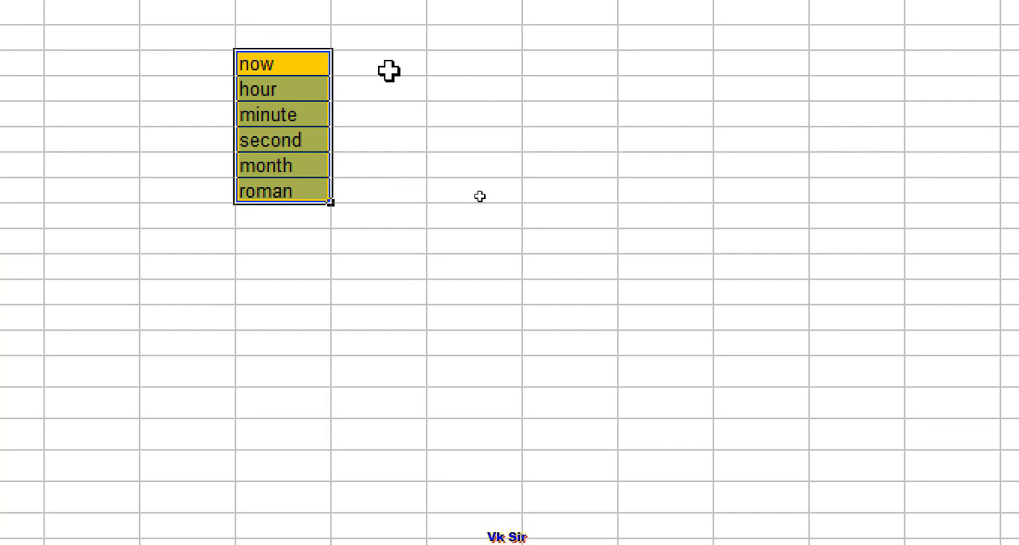
left_click(382, 89)
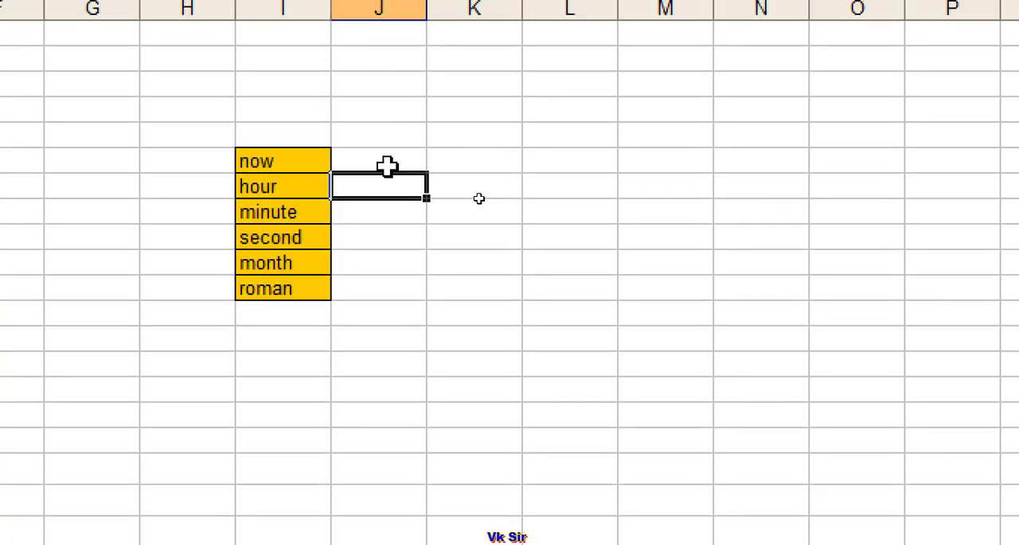
left_click(387, 163)
left_click(471, 166)
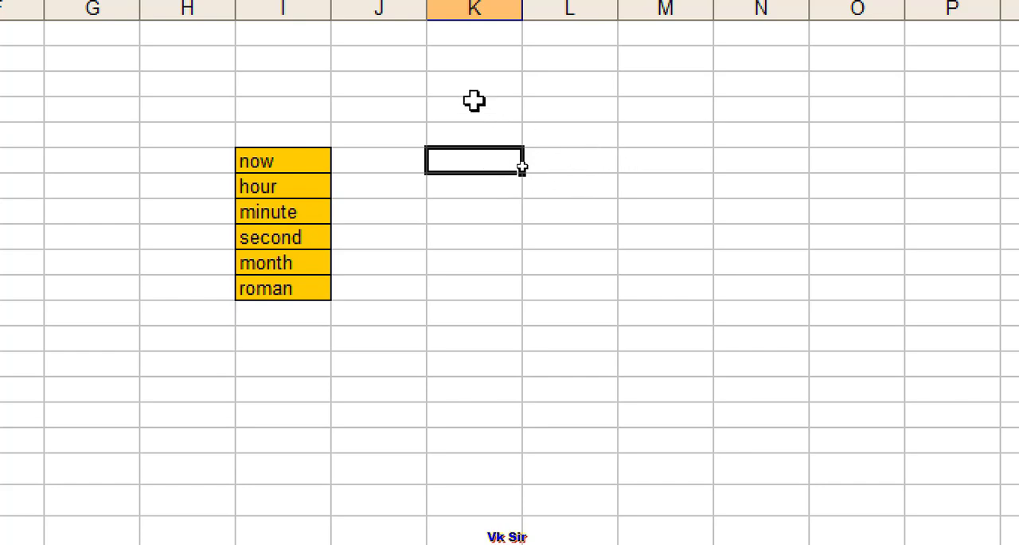
left_click(496, 113)
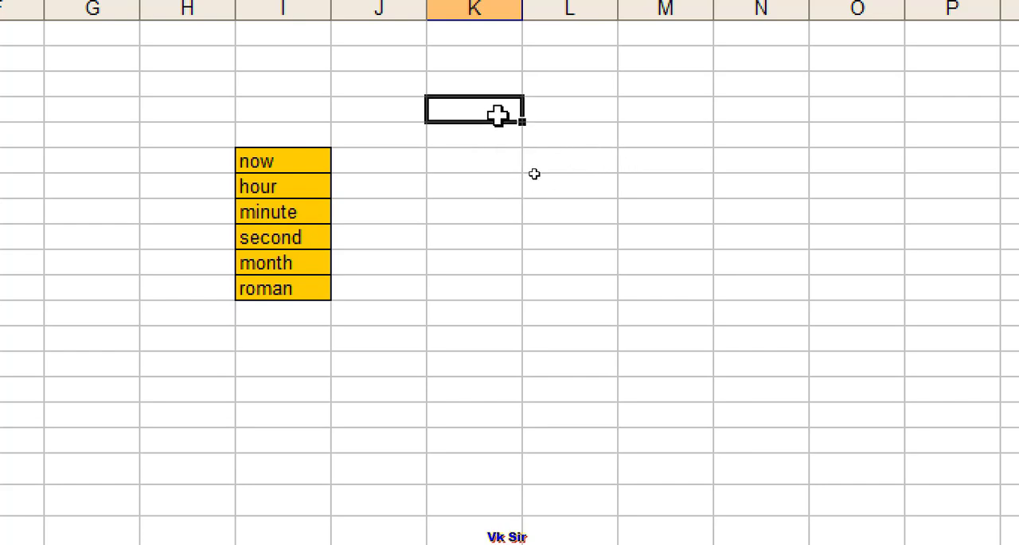
left_click(601, 112)
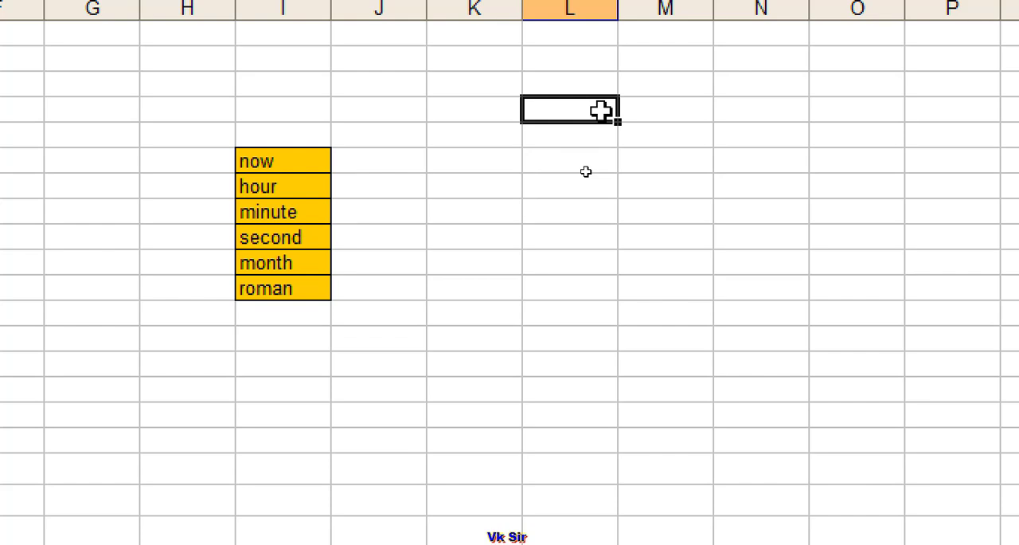
left_click(484, 143)
left_click(572, 106)
- Enter the label today in cell K4, above and beside the gold function list
left_click(449, 114)
type("t")
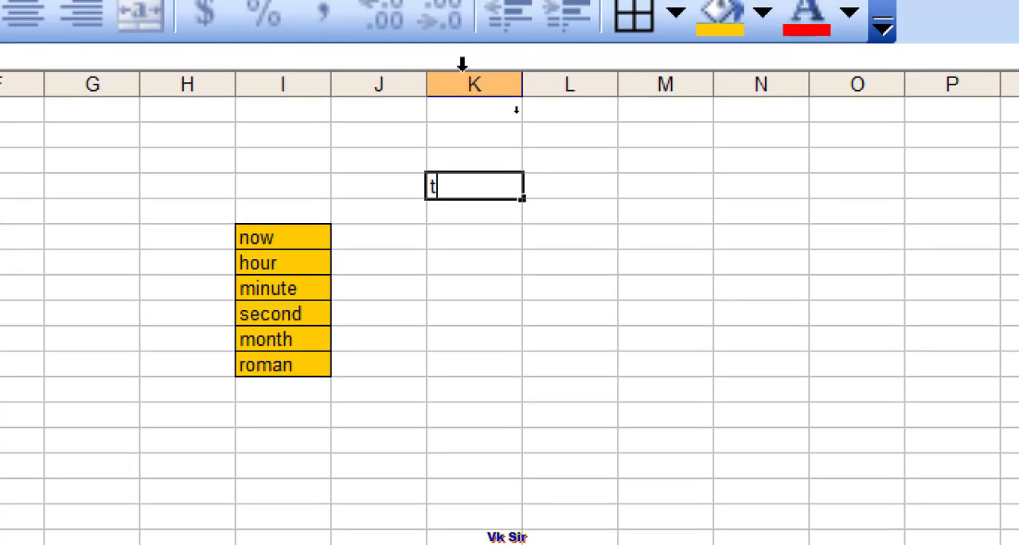
type("oday")
- Enter the formula =today() in cell L4, next to the today label
left_click(597, 184)
type("=")
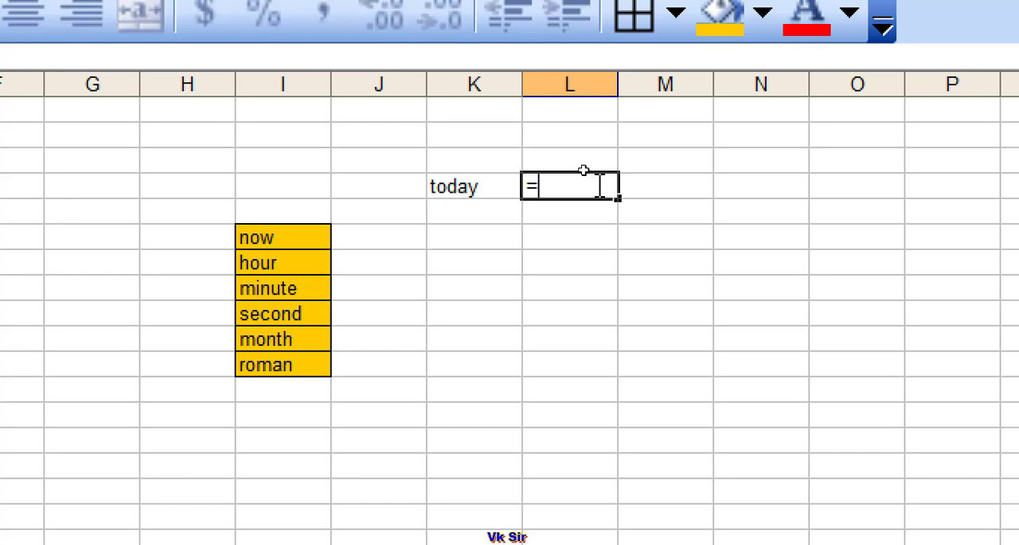
type("todya")
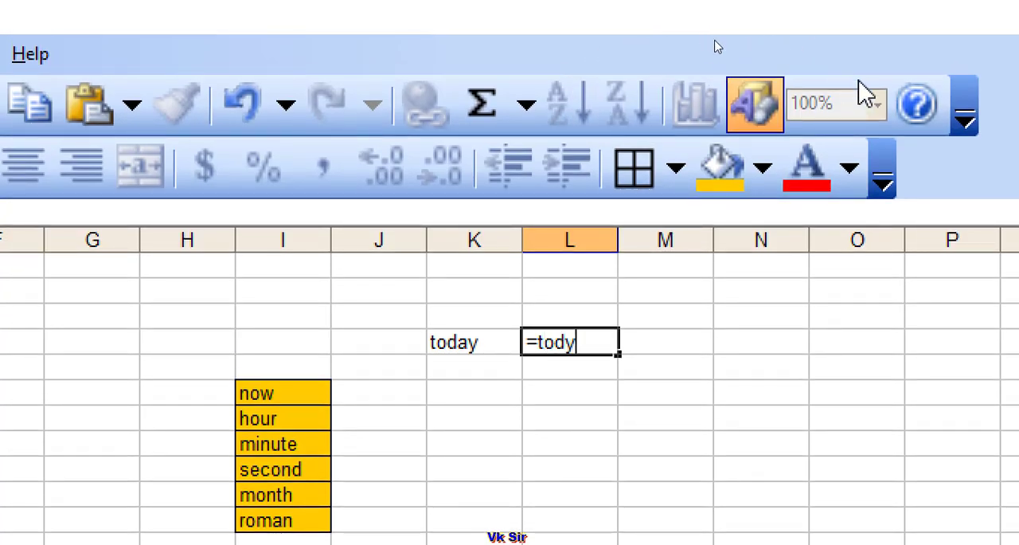
key("BackSpace")
type("ay()")
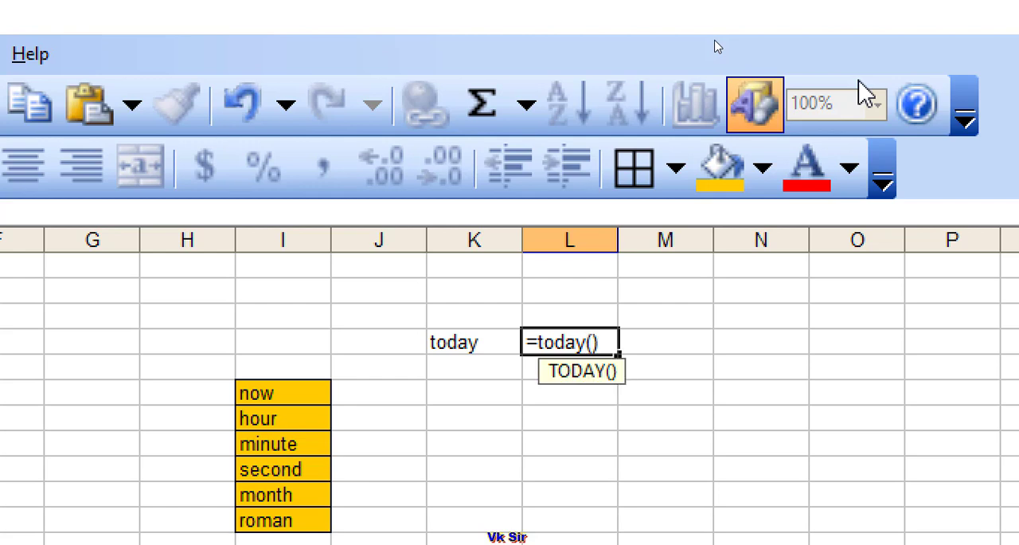
key("Return")
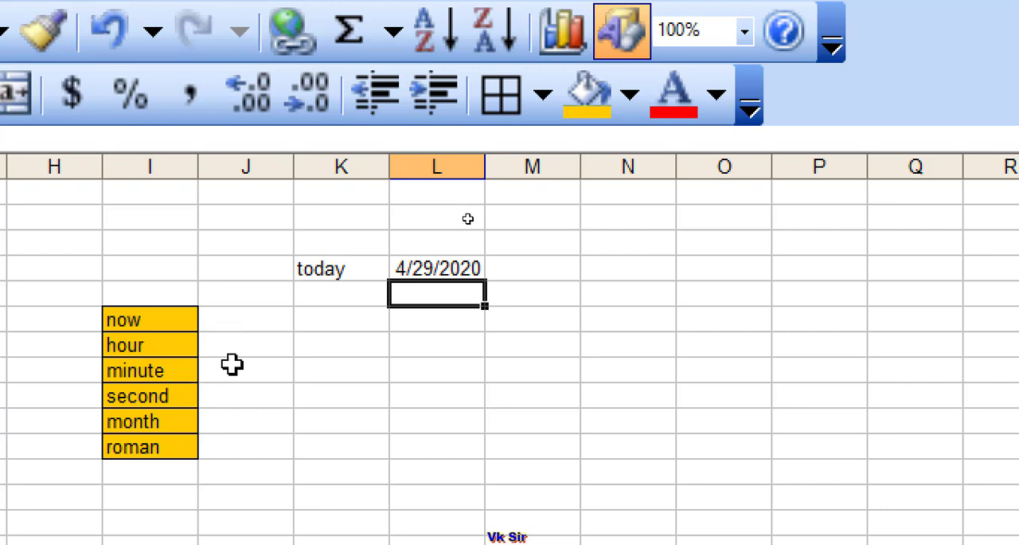
- Enter the formula =now() in cell K6, in the row of the now label
left_click(257, 320)
right_click(257, 320)
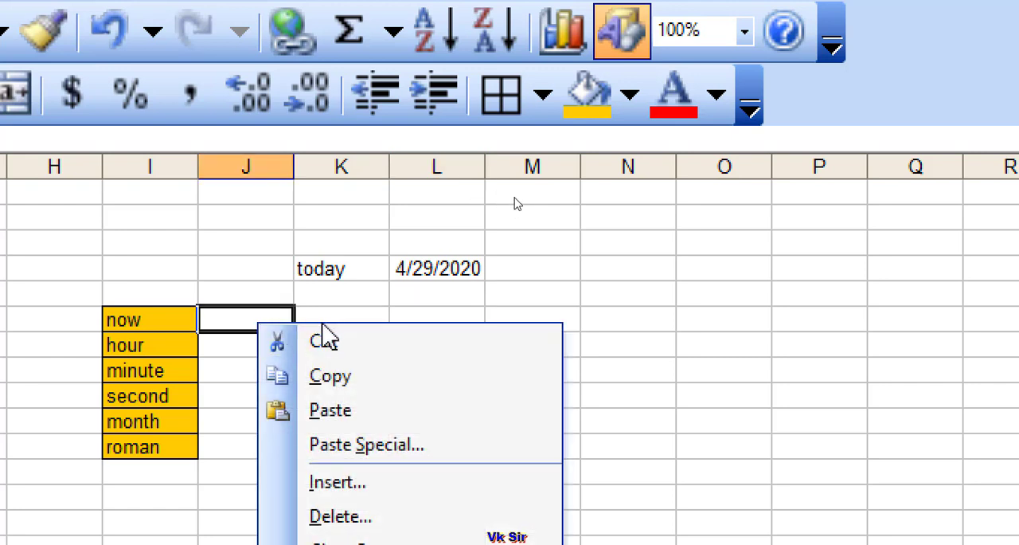
left_click(338, 312)
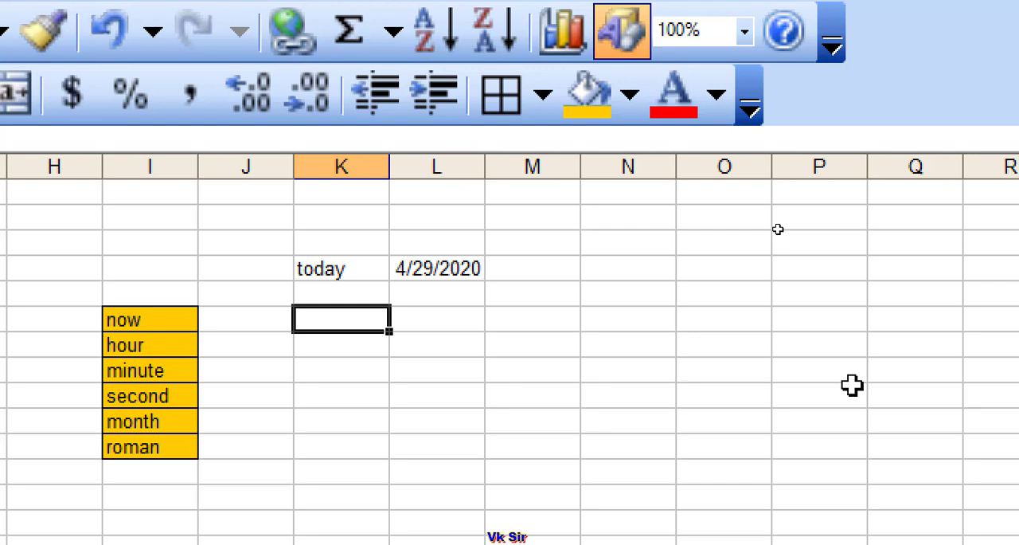
type("=now")
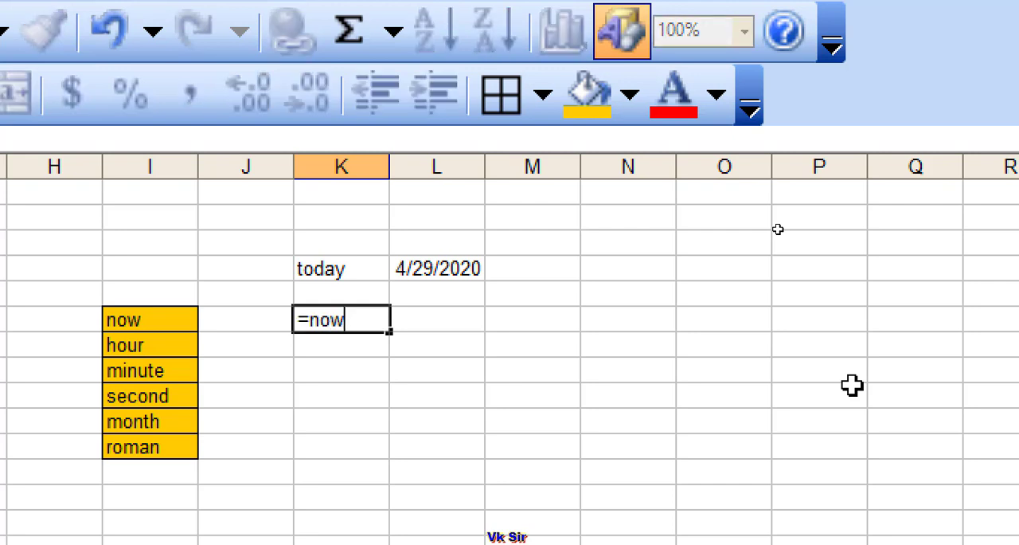
type("()")
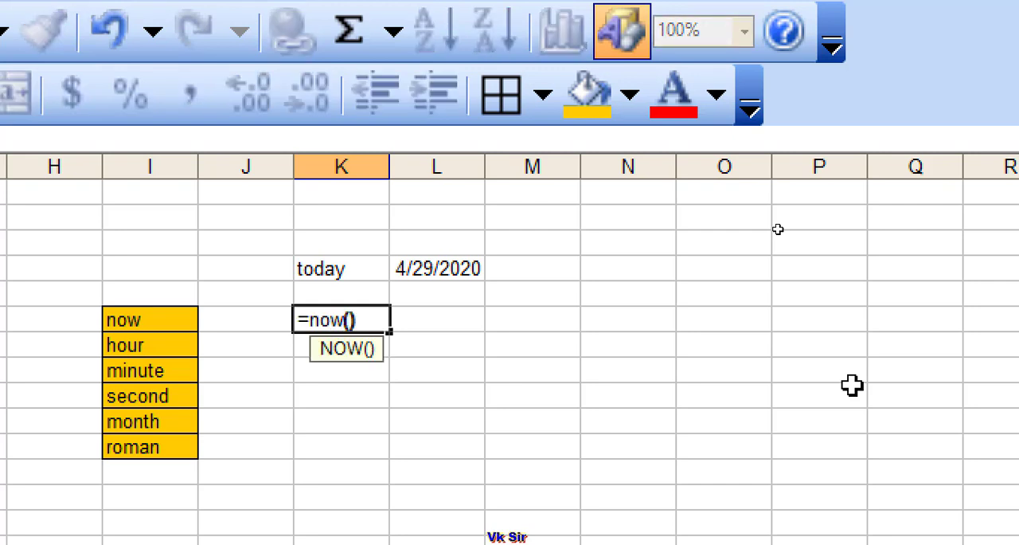
key("Return")
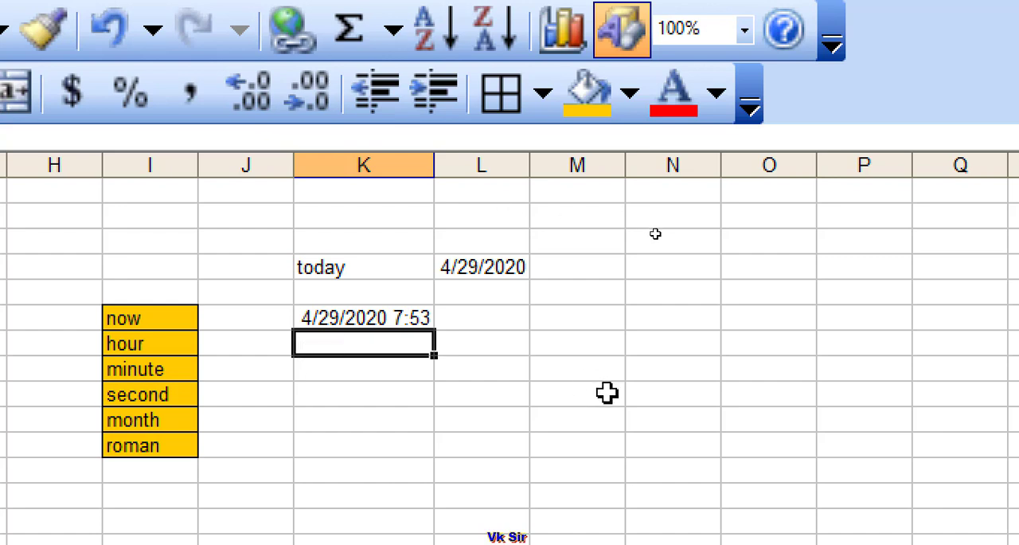
- Enter the formula =hour(K6) in cell K7, in the row of the hour label
type("=")
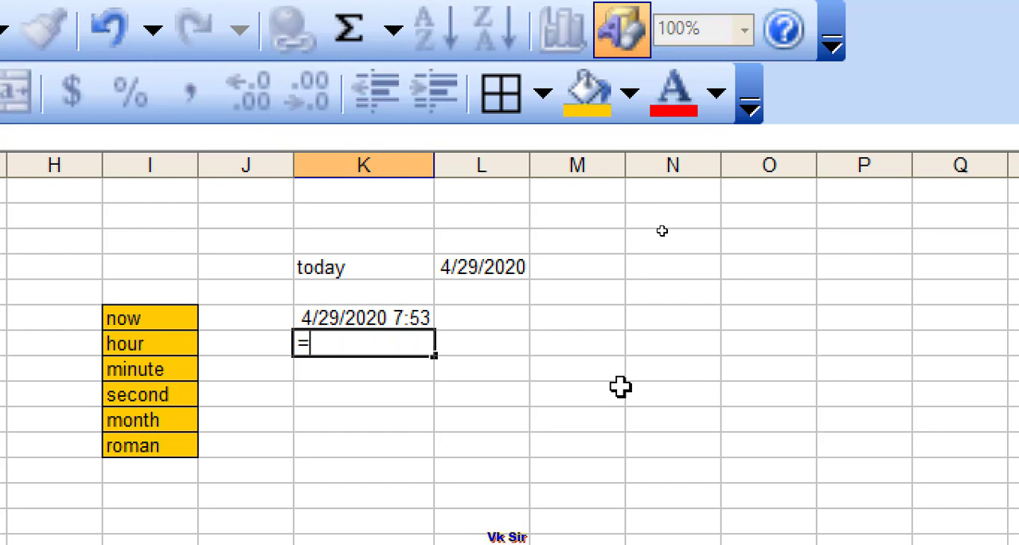
type("hour(")
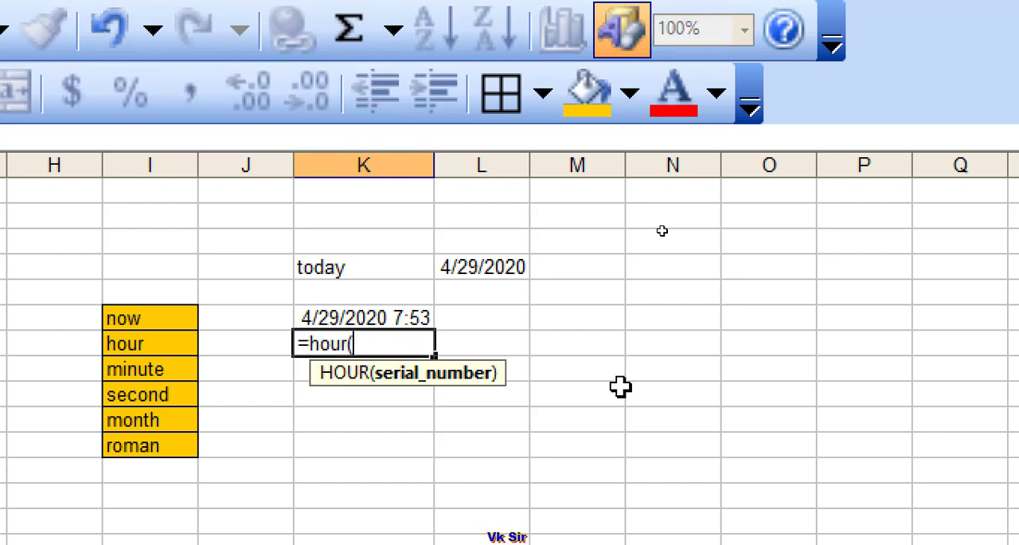
left_click(399, 315)
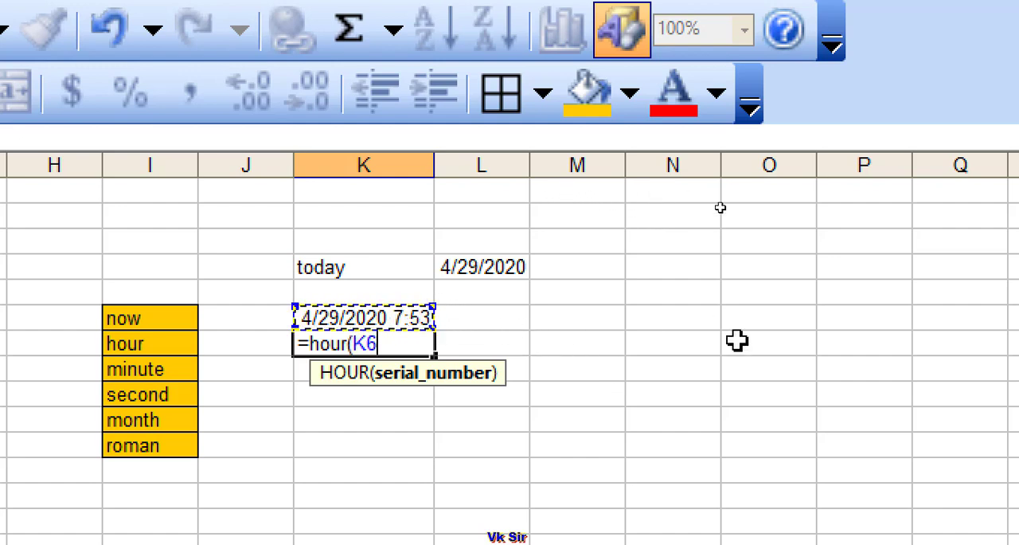
type(")")
key("Return")
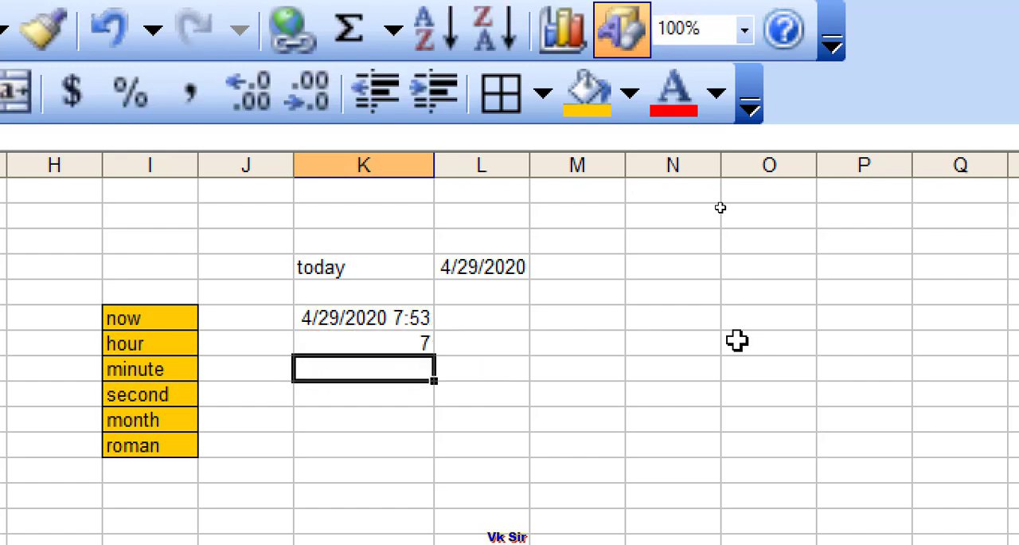
left_click(398, 344)
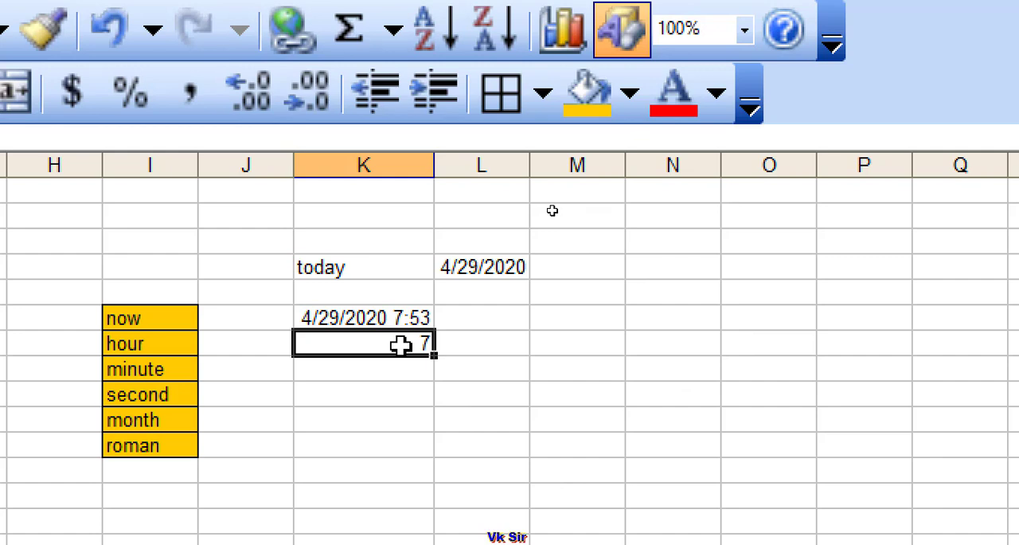
- Enter the formula =minute(K6) in cell K8, in the row of the minute label
left_click(317, 367)
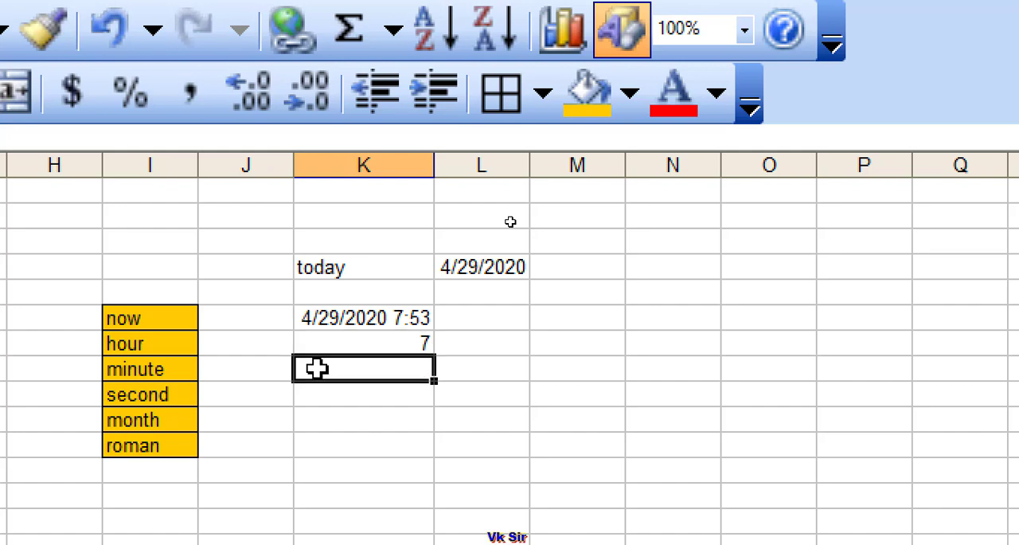
type("=")
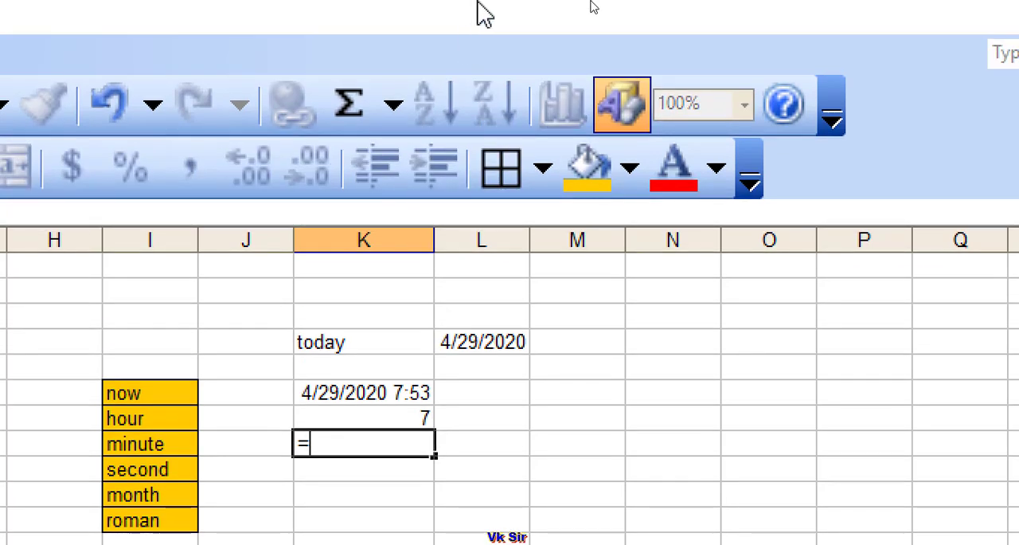
type("minute")
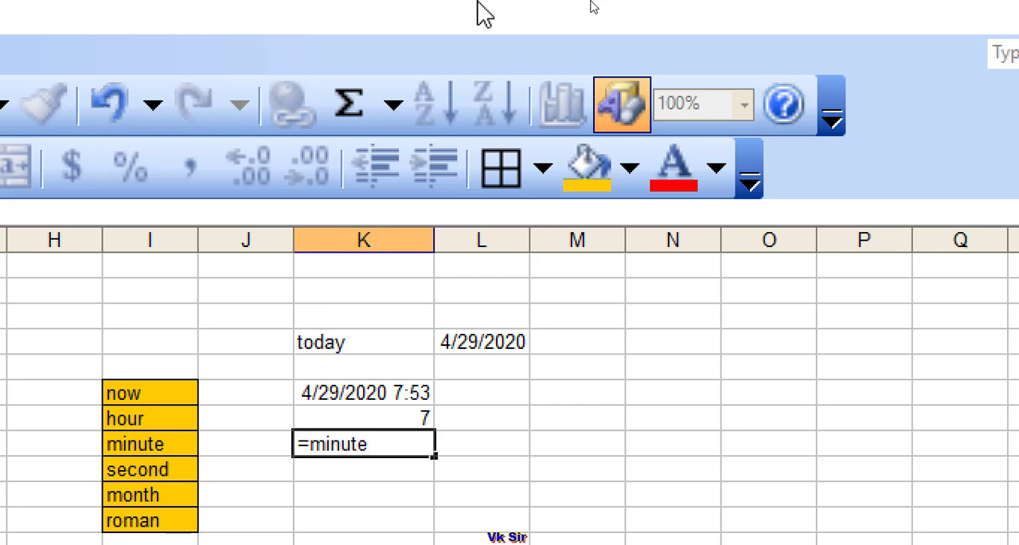
type("(")
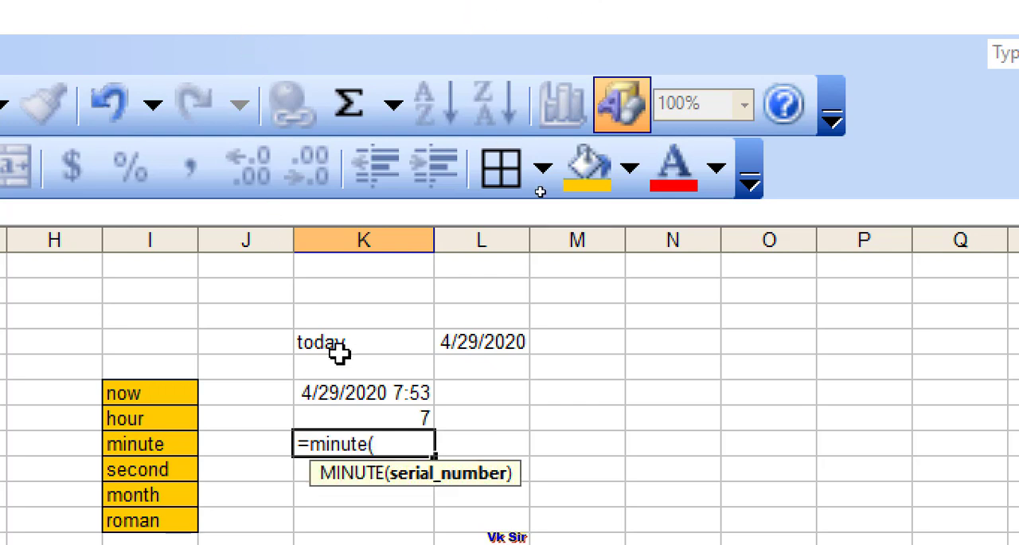
left_click(388, 391)
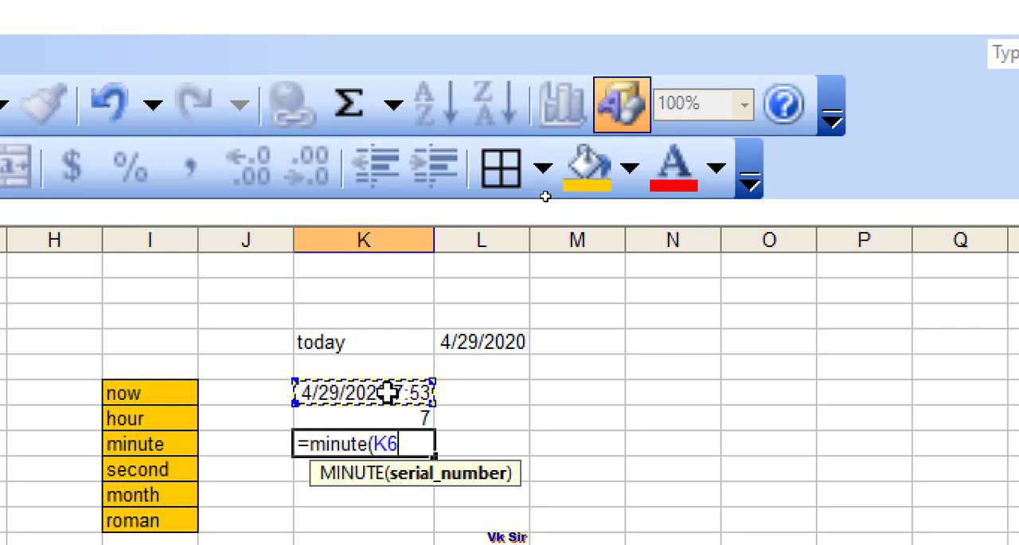
type(")")
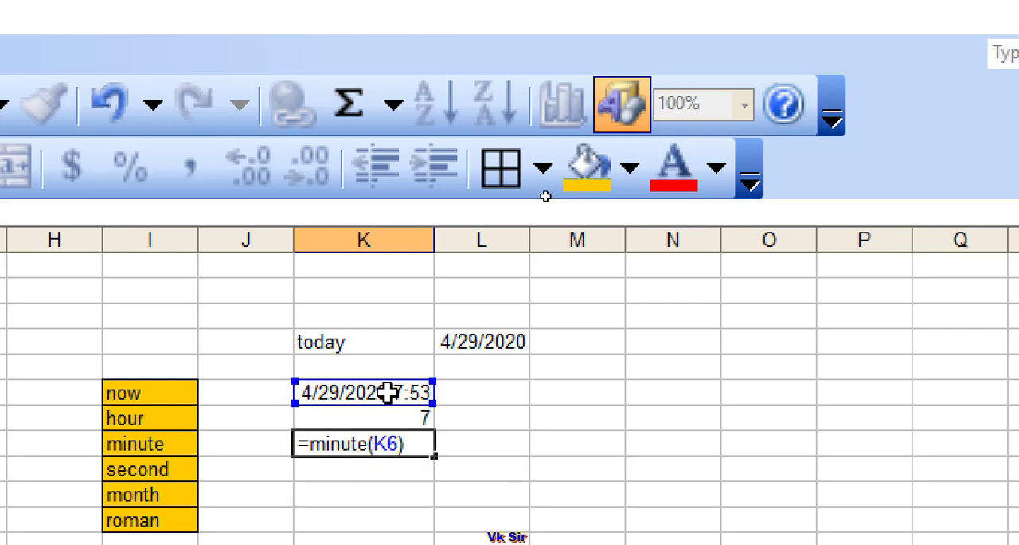
key("Return")
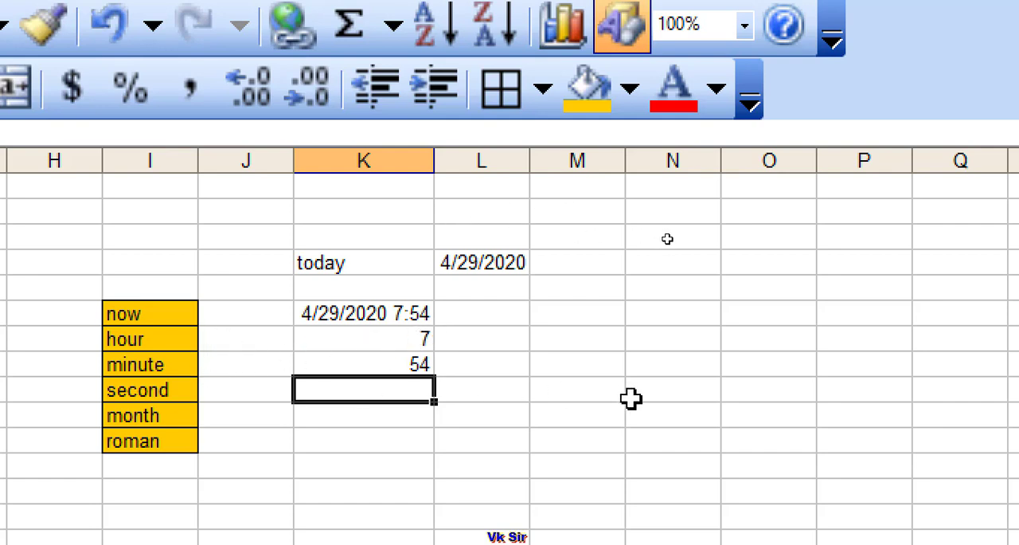
- Enter the formula =second(K6) in cell K9, in the row of the second label
type("=")
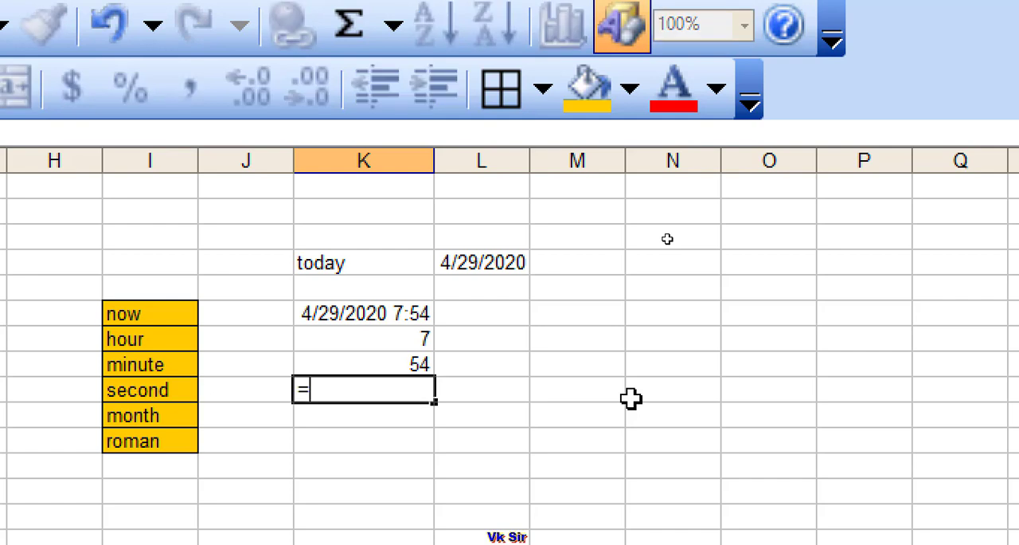
type("seco")
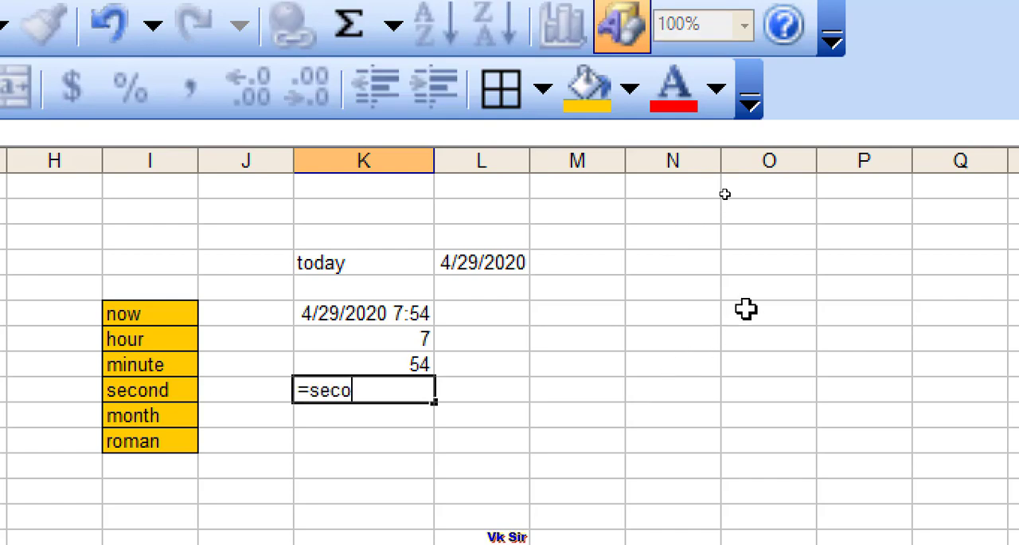
type("nd(")
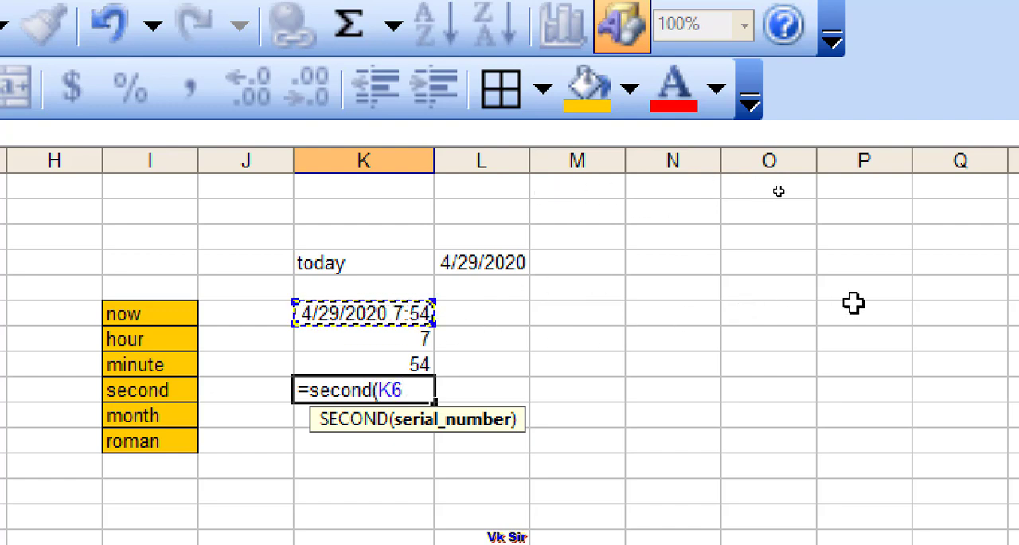
type(")")
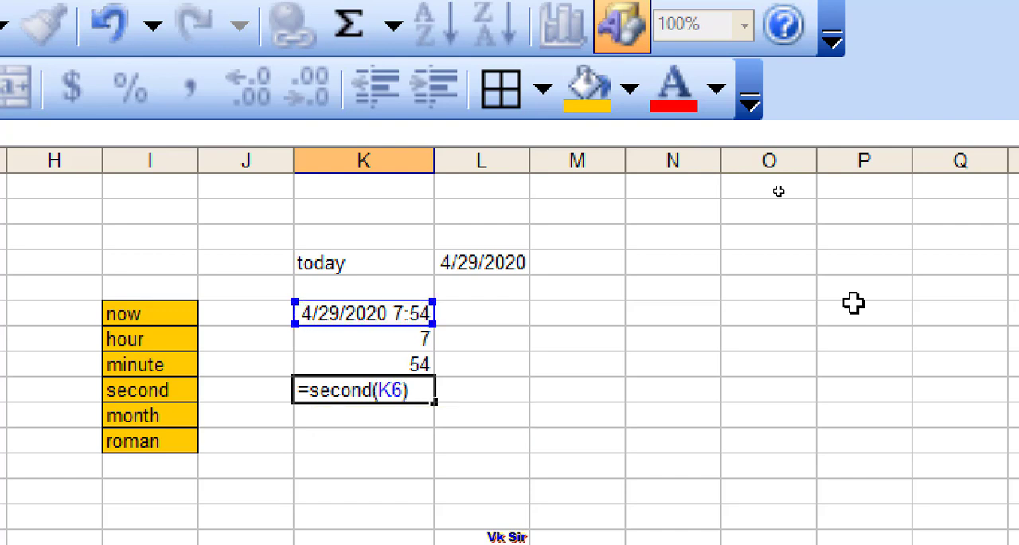
key("Return")
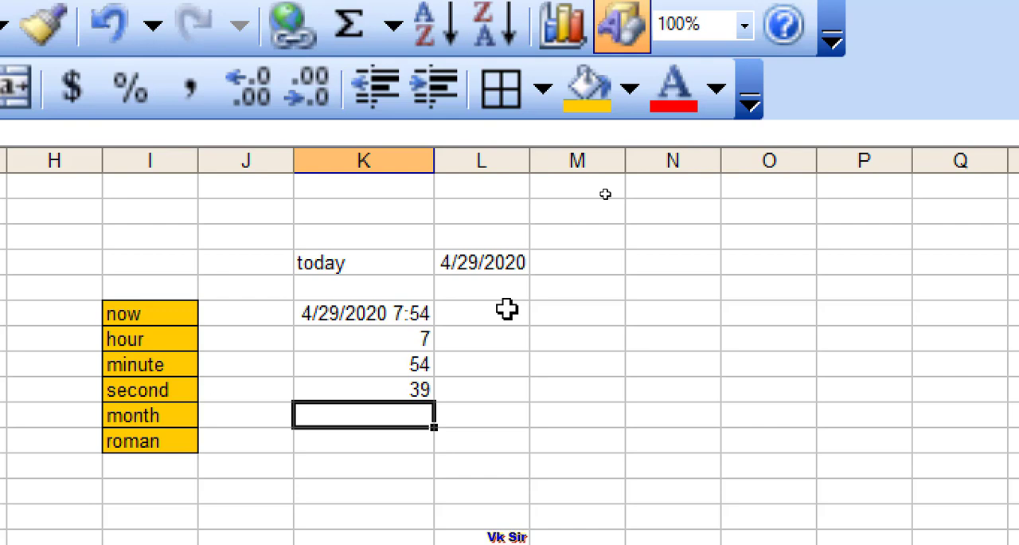
- Enter the formula =year(K6) in cell K10, in the row of the month label
type("=")
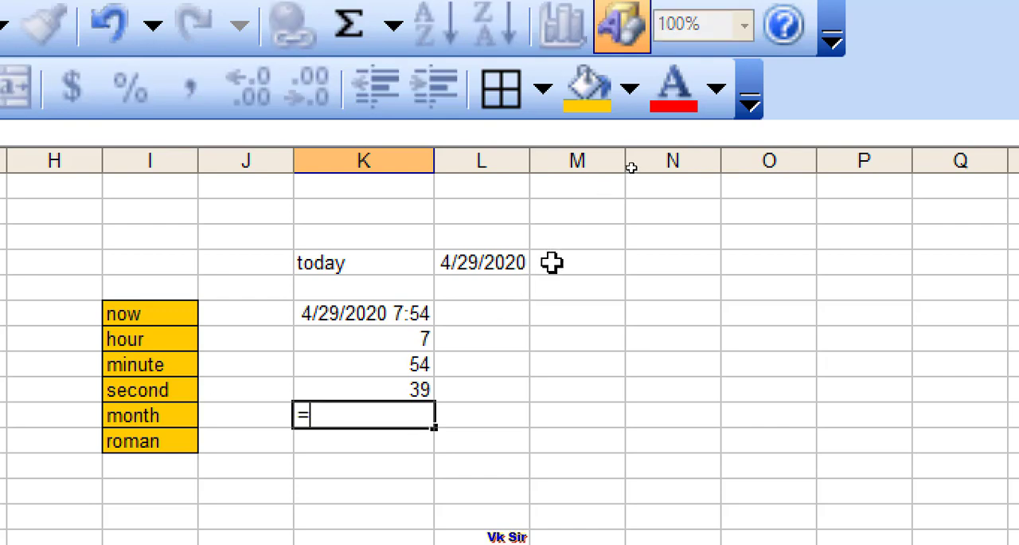
type("month")
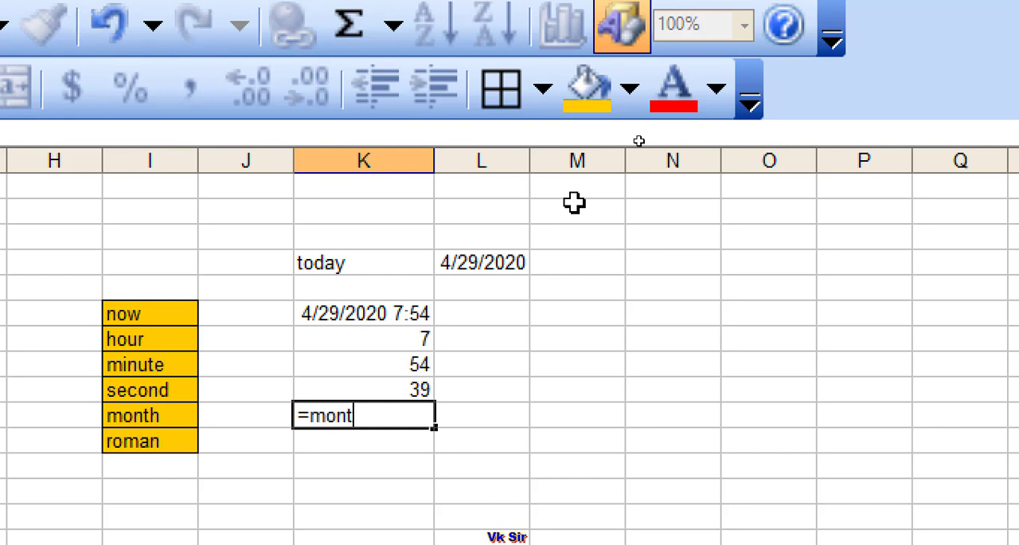
key("BackSpace")
key("BackSpace")
key("BackSpace")
key("BackSpace")
key("BackSpace")
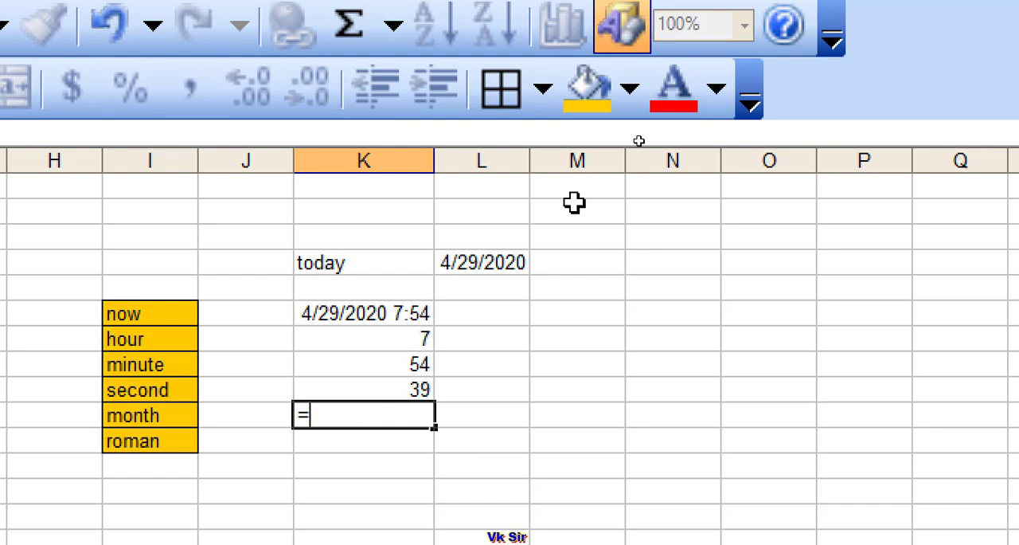
type("year(")
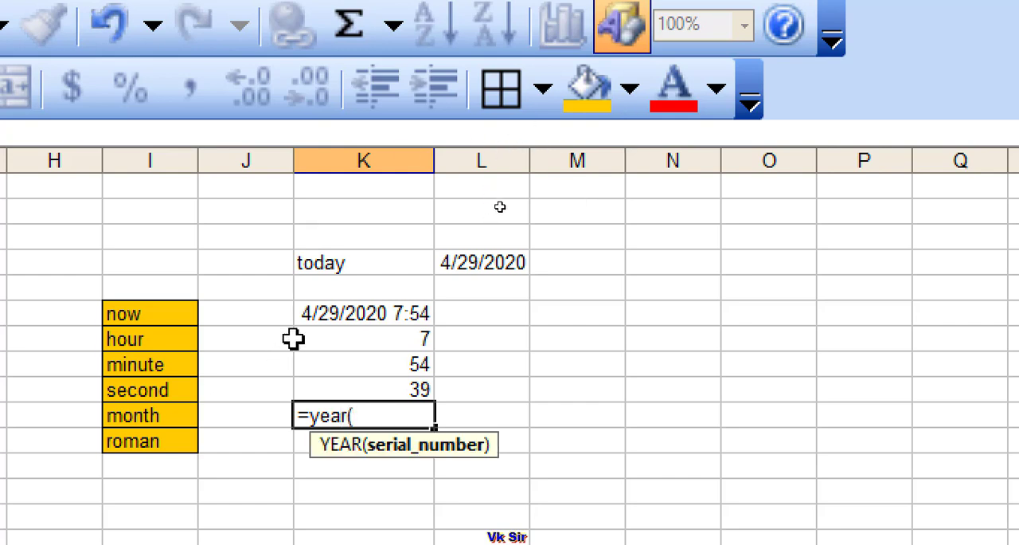
left_click(322, 319)
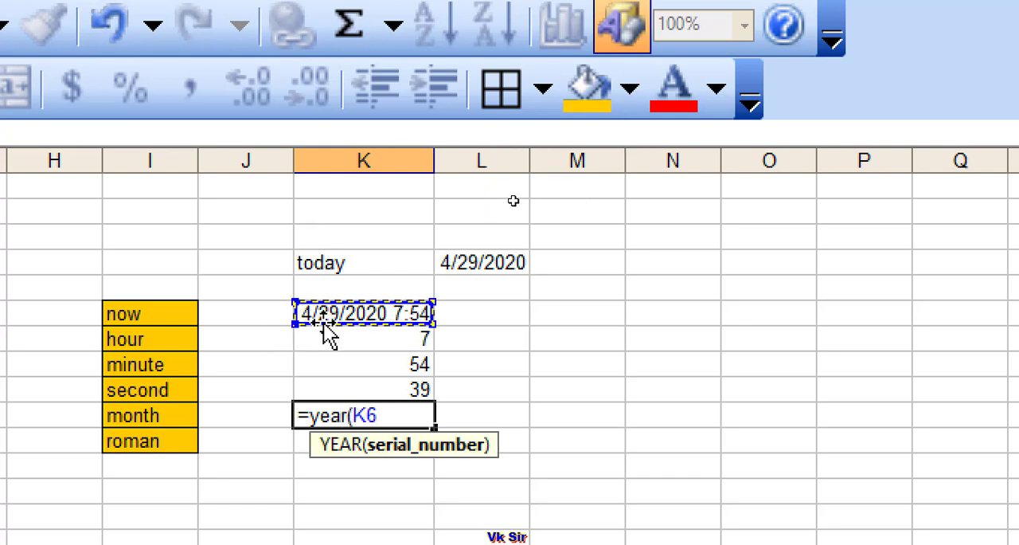
type(")")
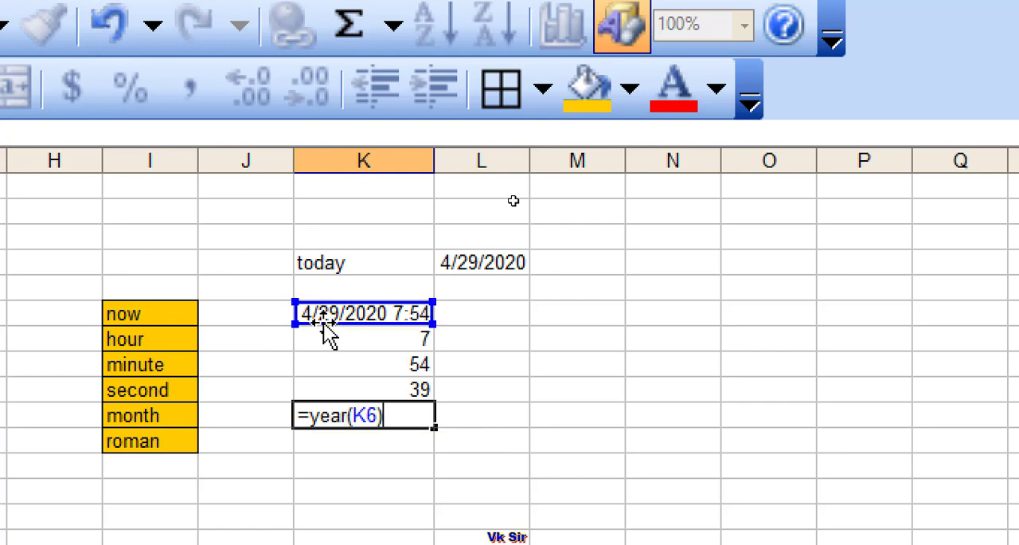
key("Return")
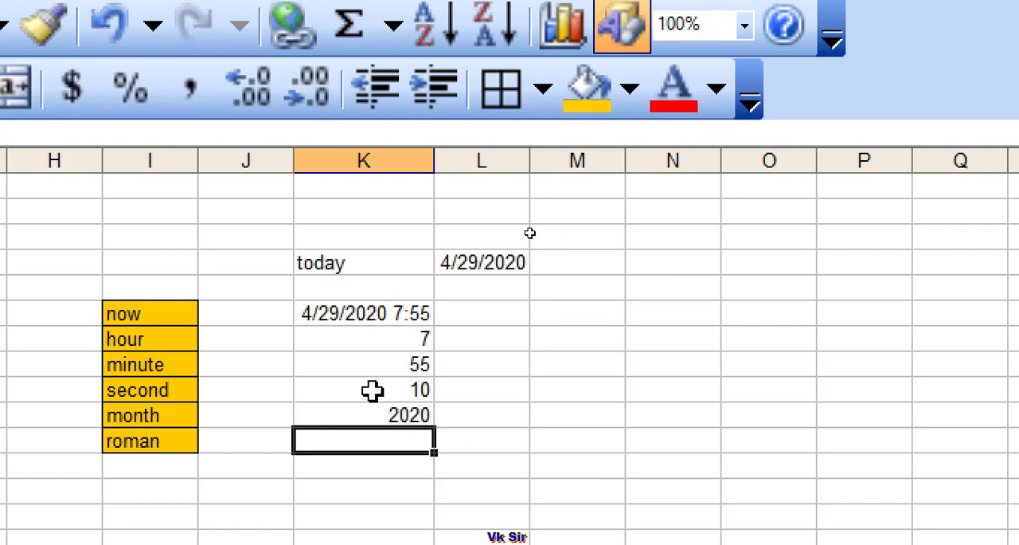
- Enter the label hour in cell J7, between the gold list and the hour formula
left_click(257, 338)
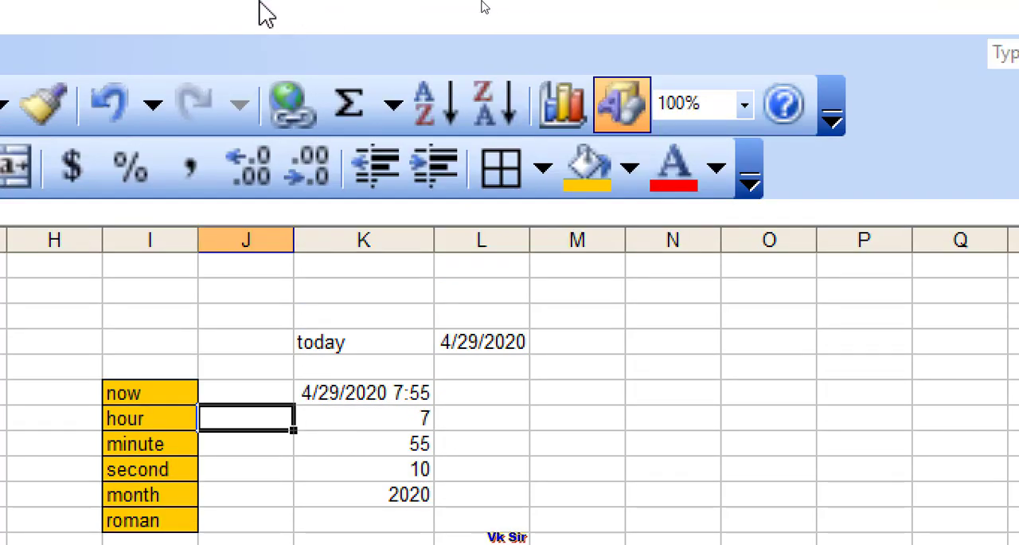
type("hower")
key("BackSpace")
key("BackSpace")
key("BackSpace")
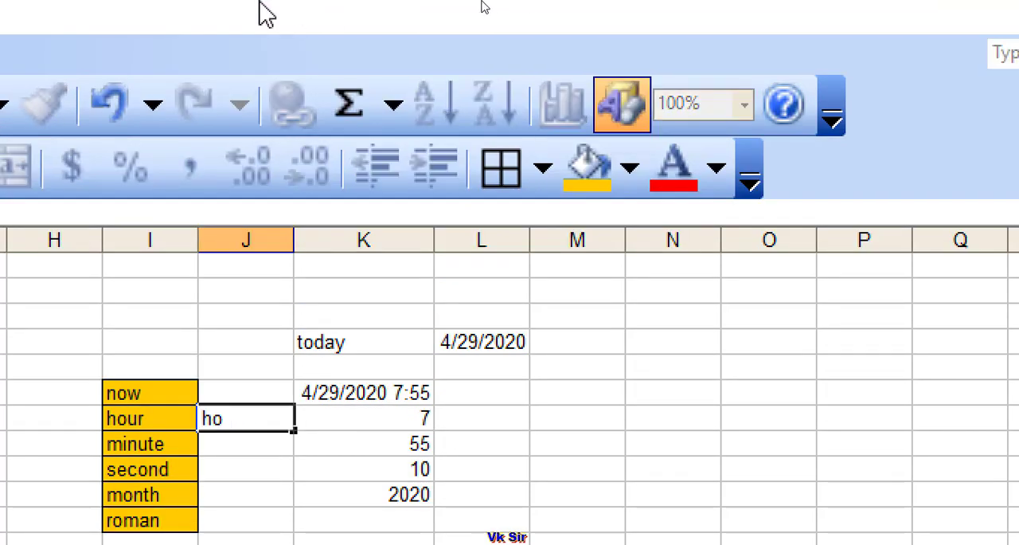
type("ur")
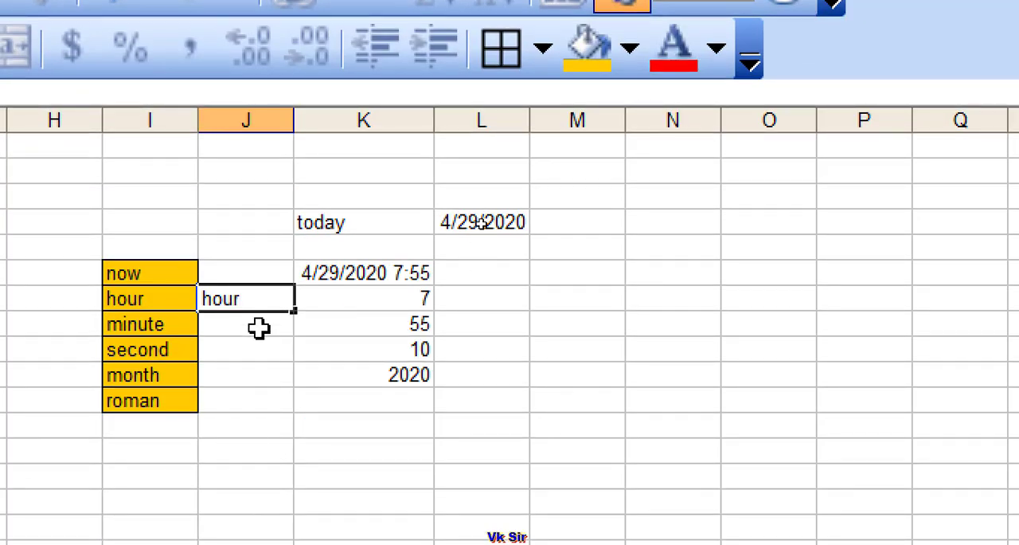
- Enter the labels minute in cell J8 and second in cell J9, beside their formulas
left_click(262, 445)
type("m")
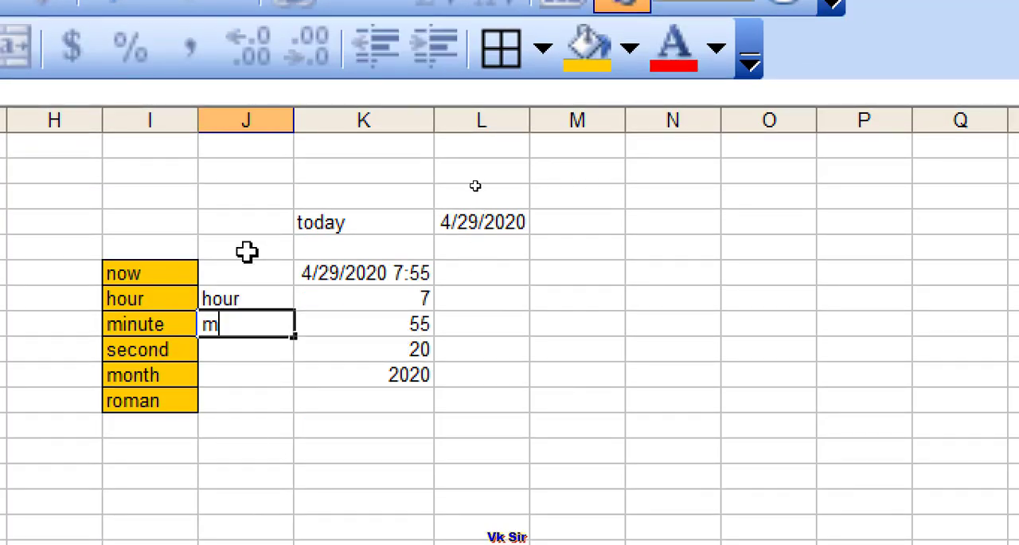
type("inute")
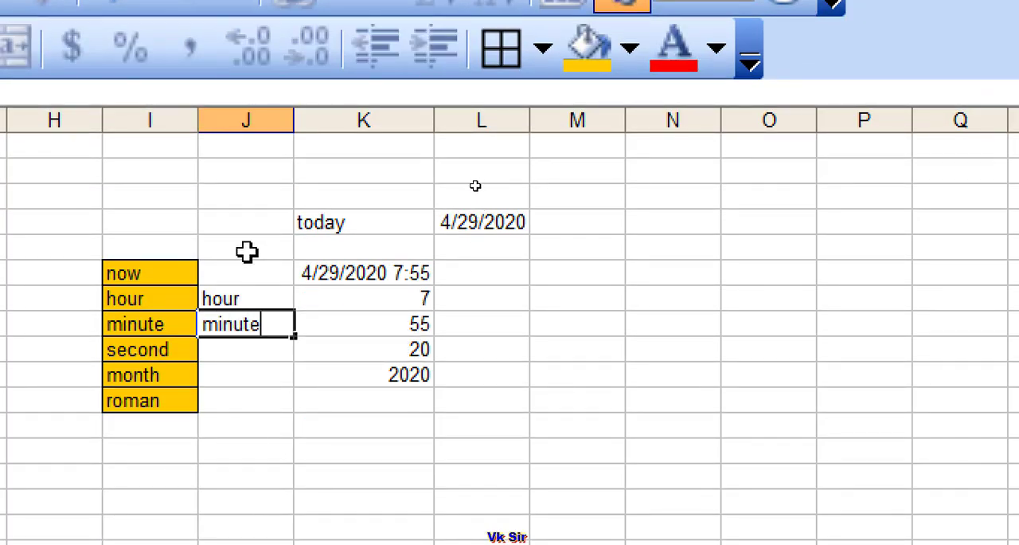
left_click(266, 352)
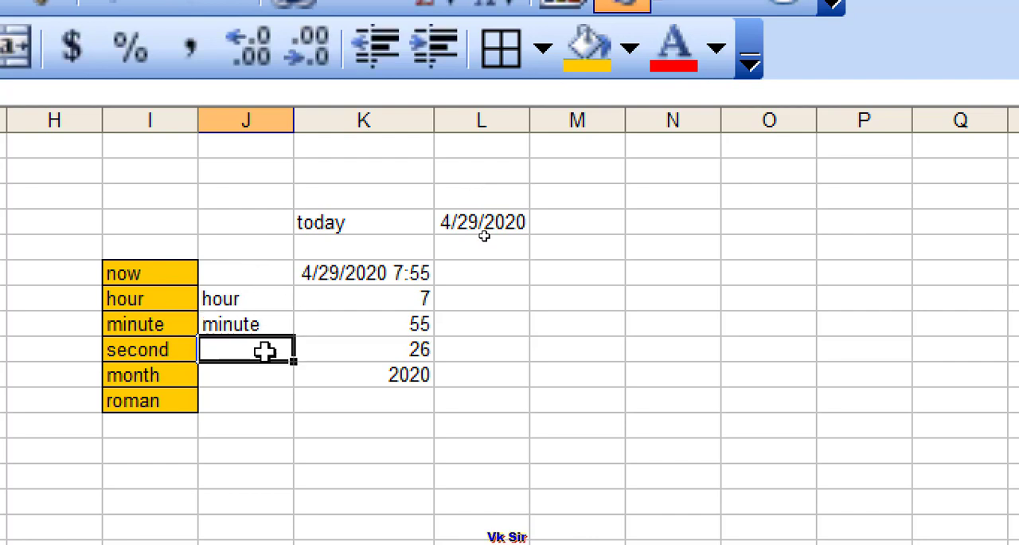
type("second")
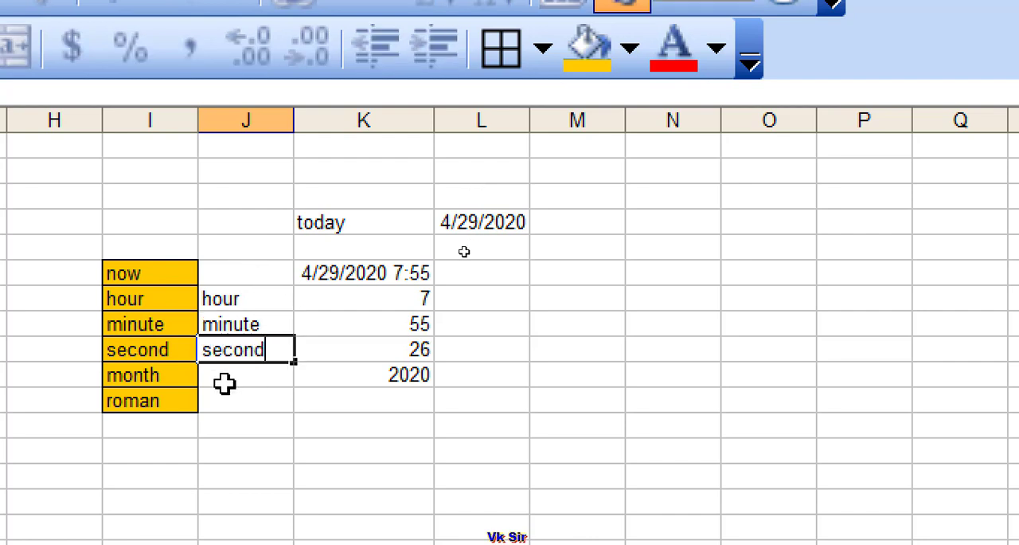
- Enter the label year in cell J10, beside the year formula
left_click(225, 381)
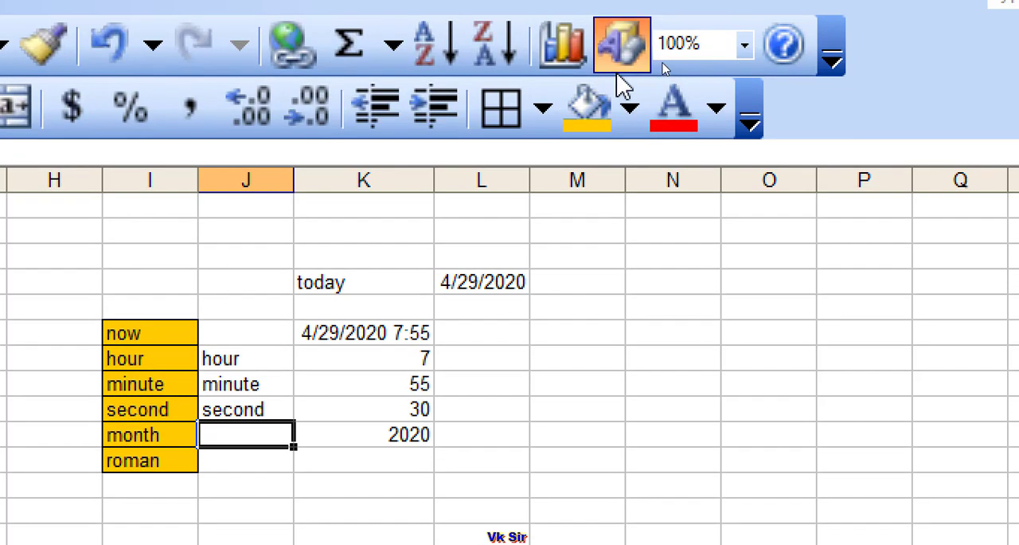
type("yer")
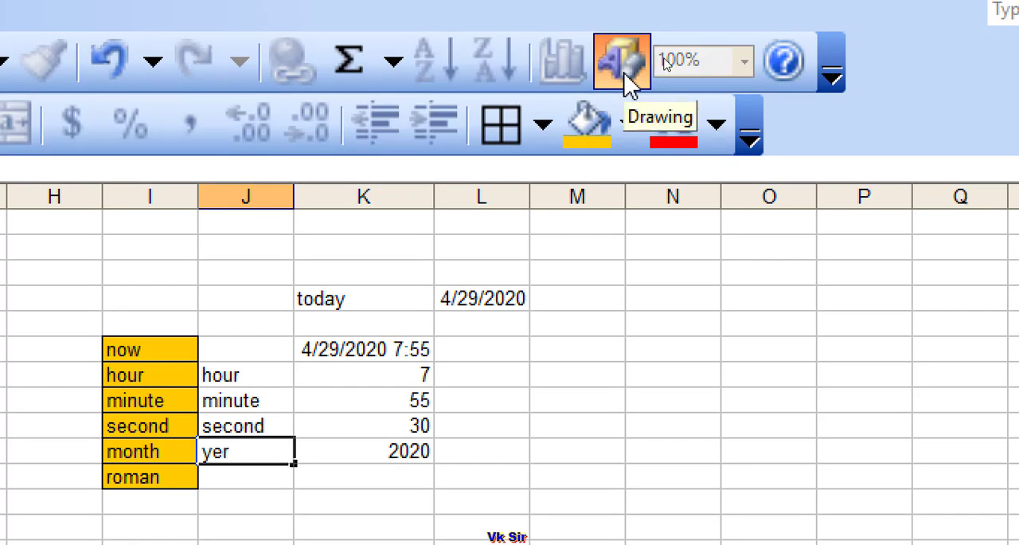
key("BackSpace")
type("ar")
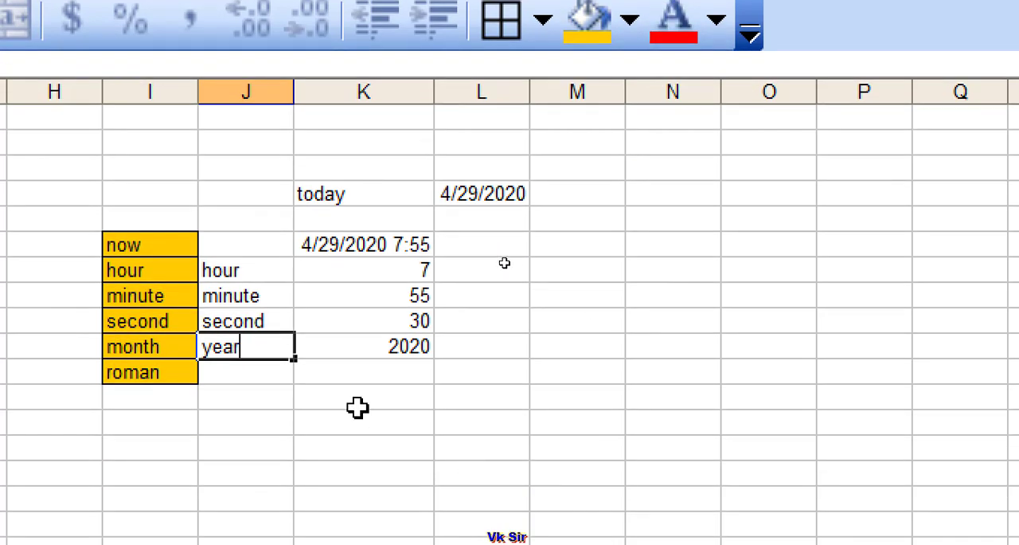
left_click(274, 371)
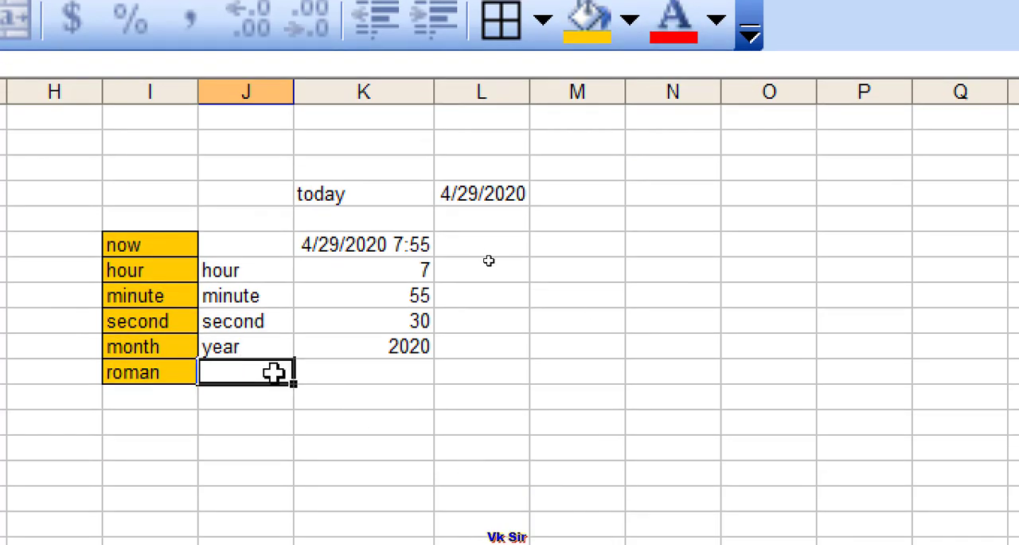
- Enter the label month in cell J11 and the formula =month(K6) beside it in cell K11
type("mon")
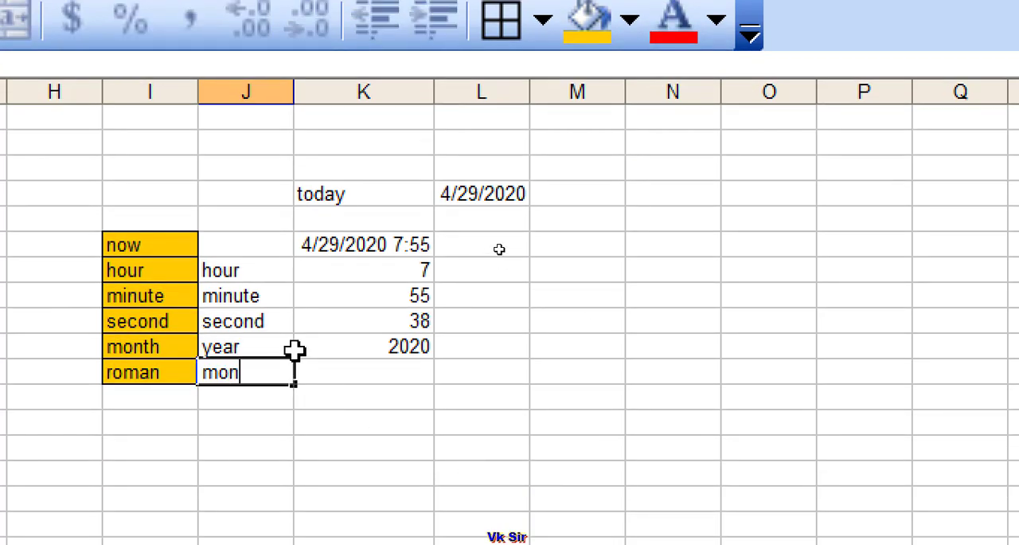
type("th")
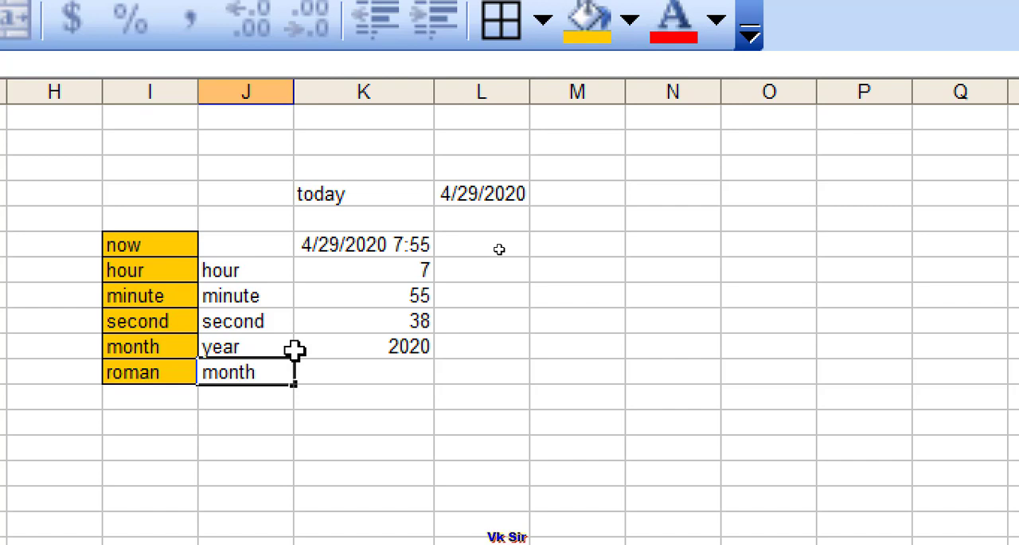
left_click(353, 371)
type("=")
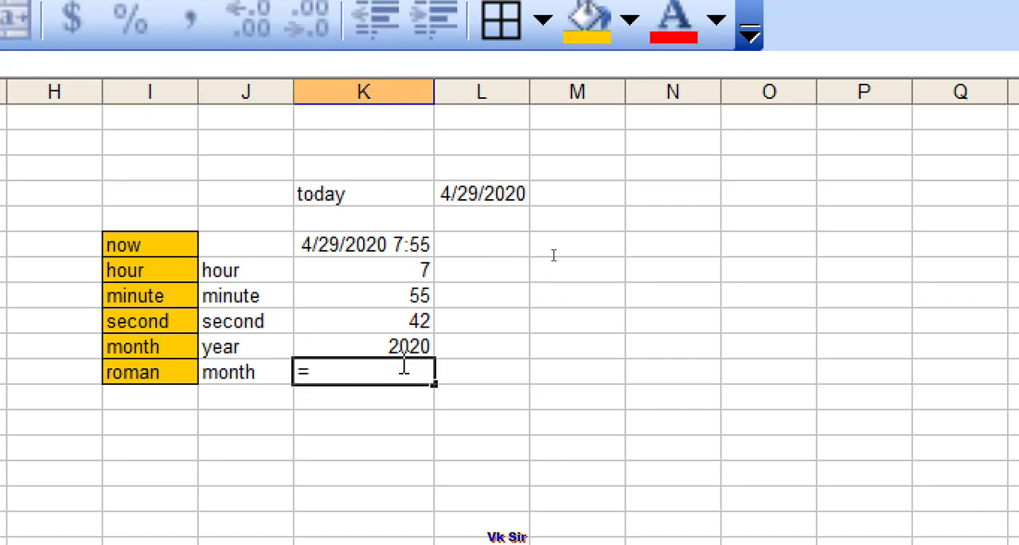
type("month")
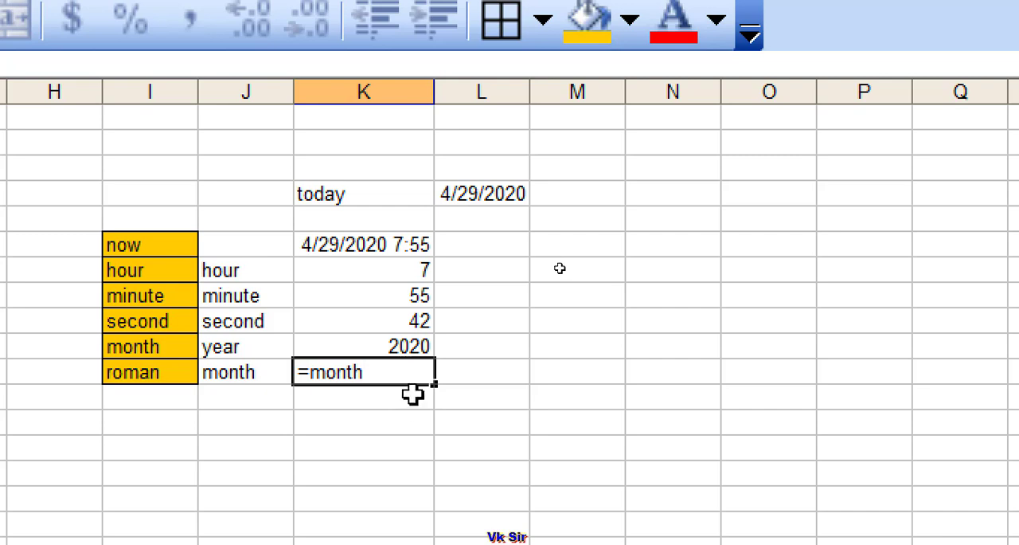
type("(")
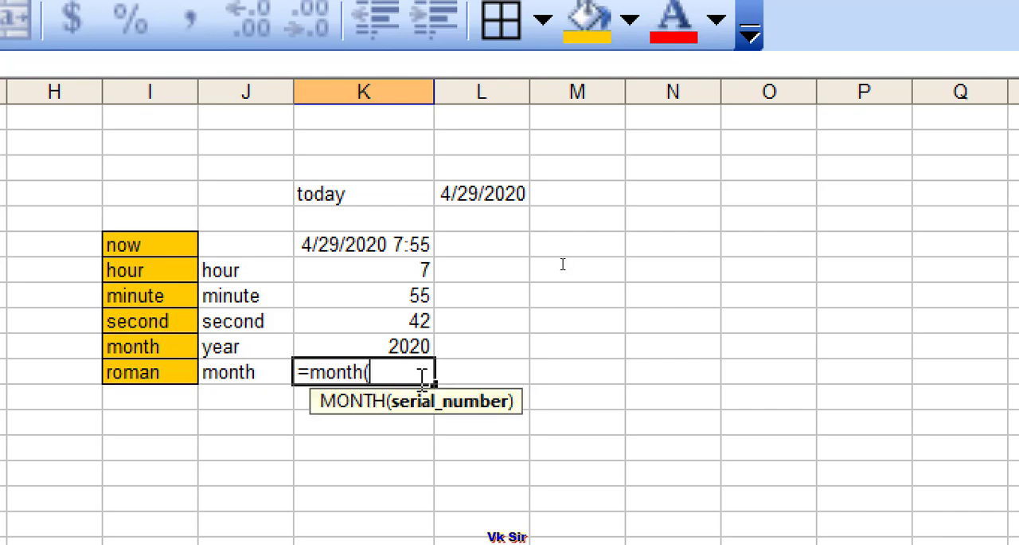
left_click(344, 250)
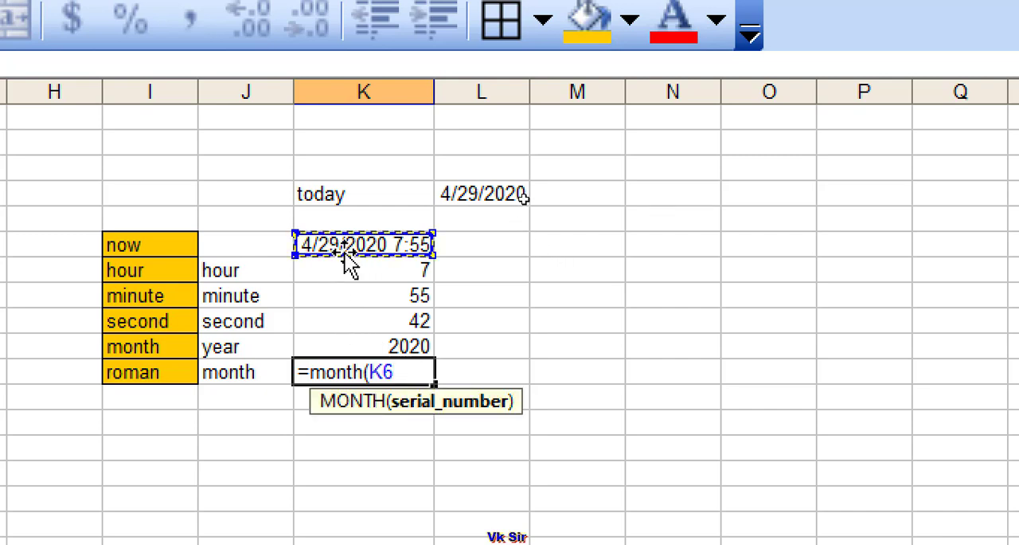
type(")")
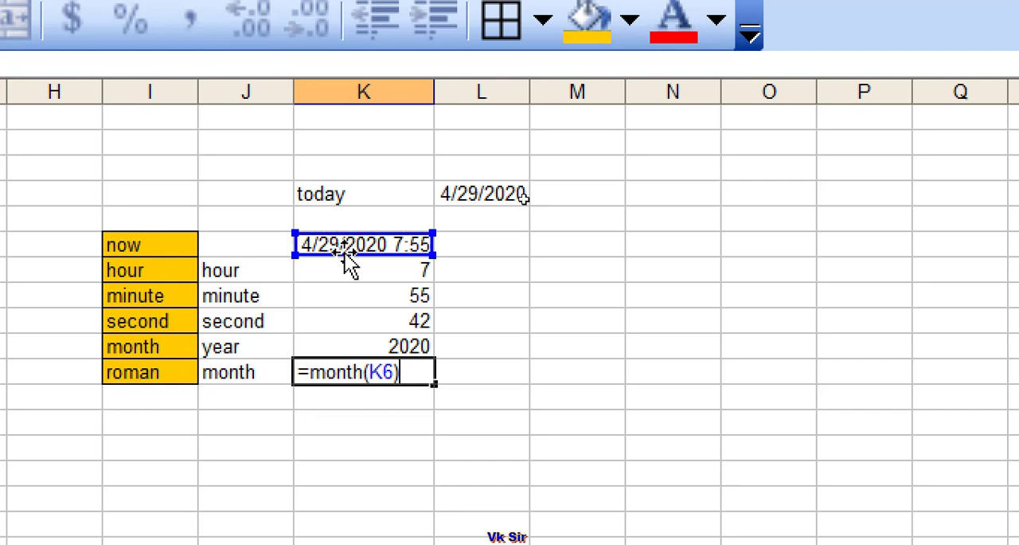
key("Return")
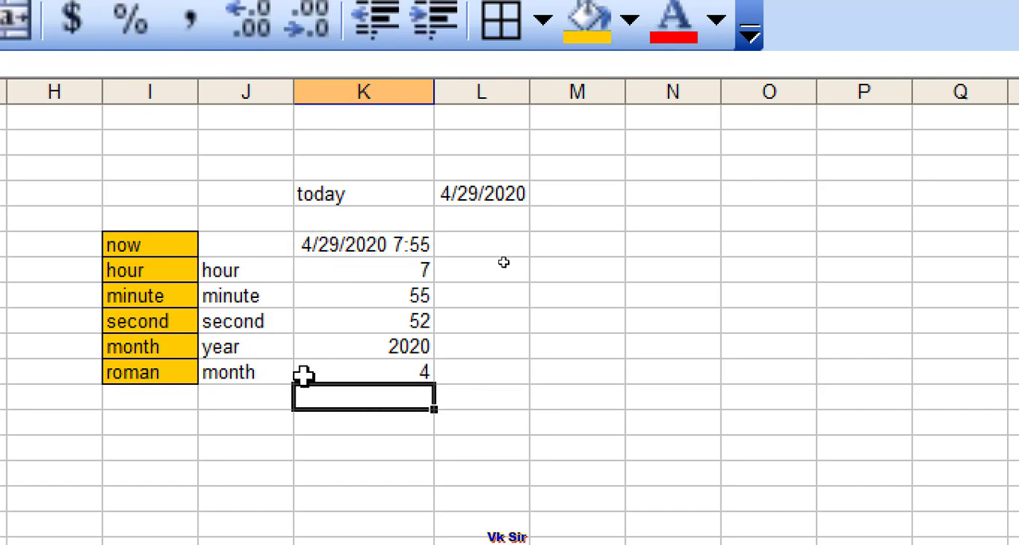
- Enter the label roman in cell J12, directly below the month label
left_click(238, 391)
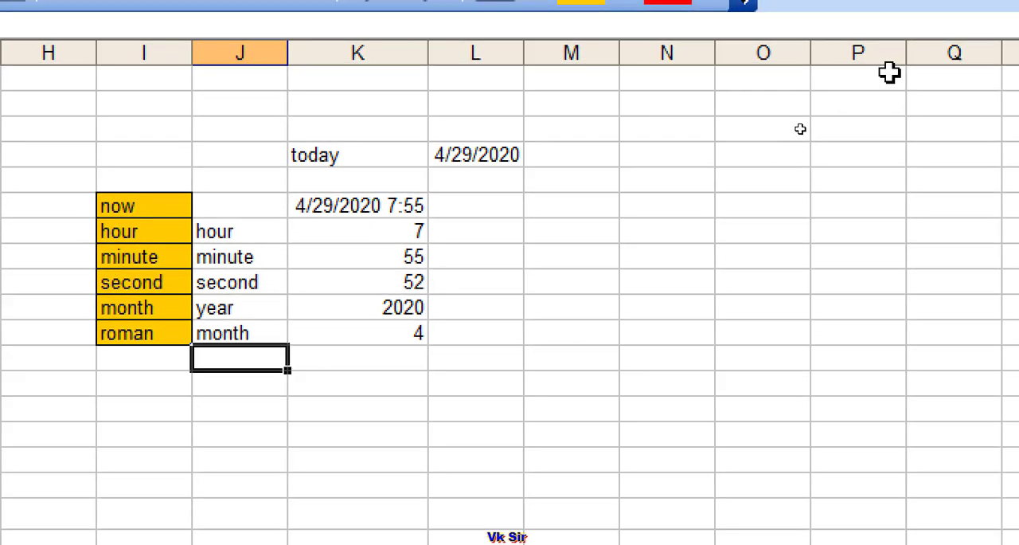
type("ron")
key("BackSpace")
key("BackSpace")
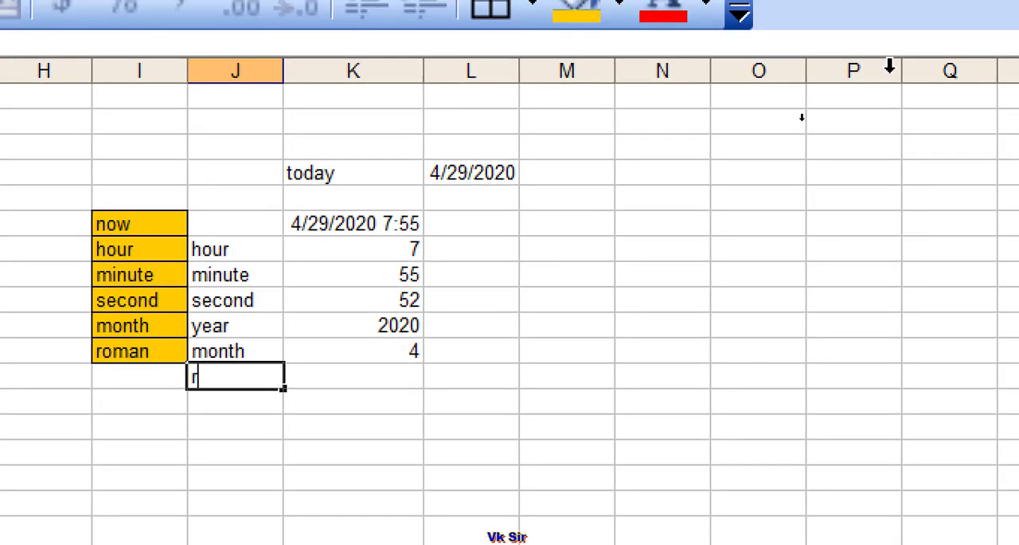
key("BackSpace")
type("roman(")
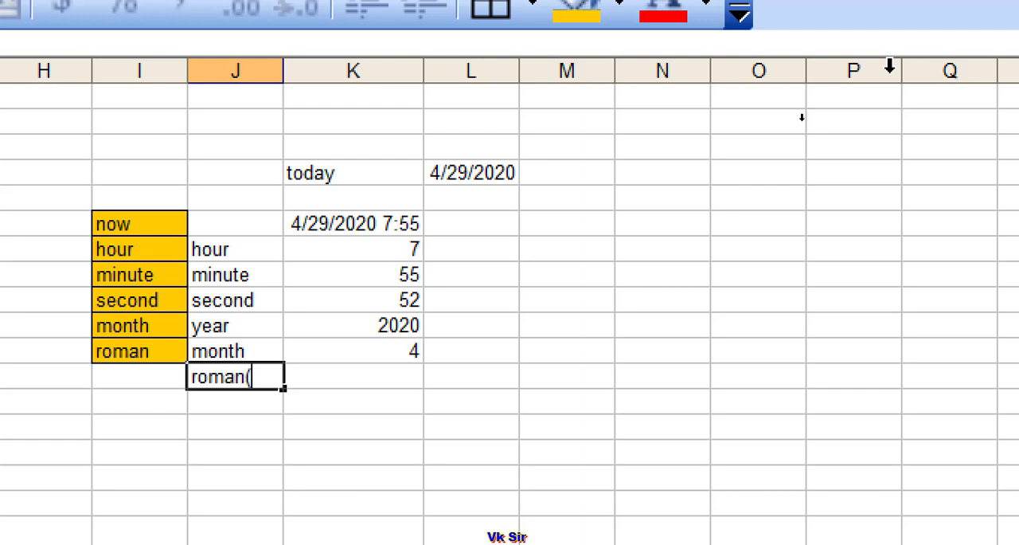
key("BackSpace")
key("BackSpace")
key("BackSpace")
key("BackSpace")
key("BackSpace")
key("BackSpace")
type("roman")
- Enter the formula =roman(10) in cell K12, beside the roman label
left_click(329, 373)
type("=")
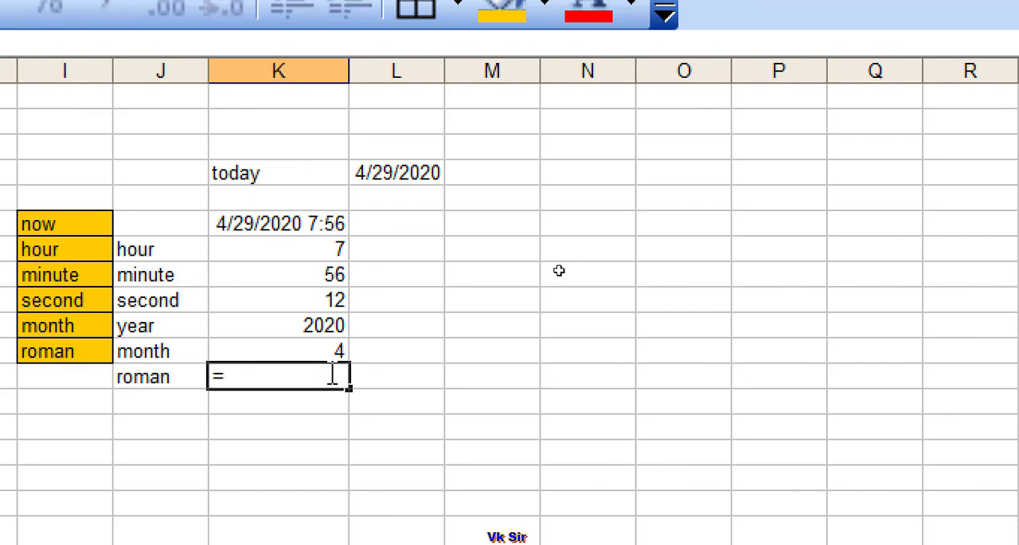
type("roman")
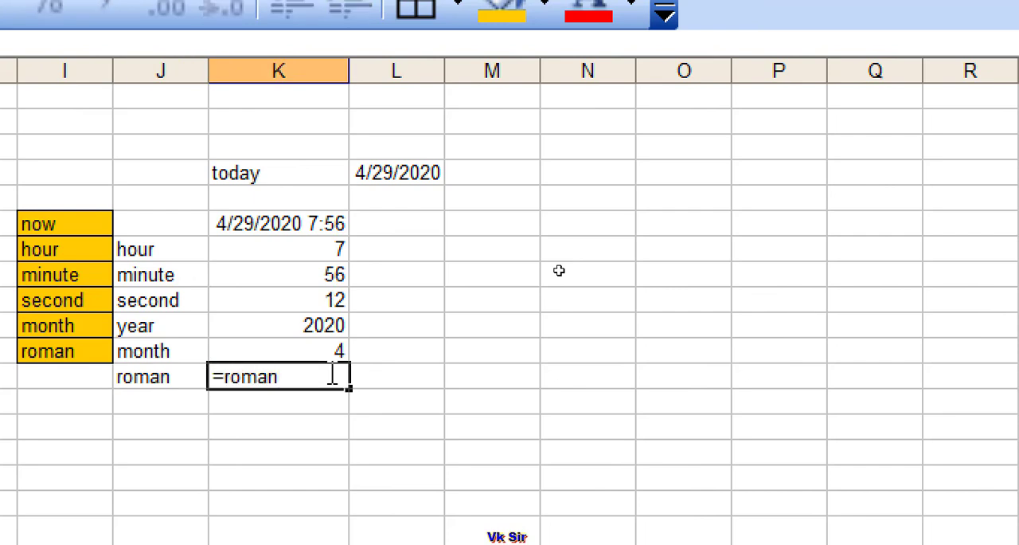
type("(")
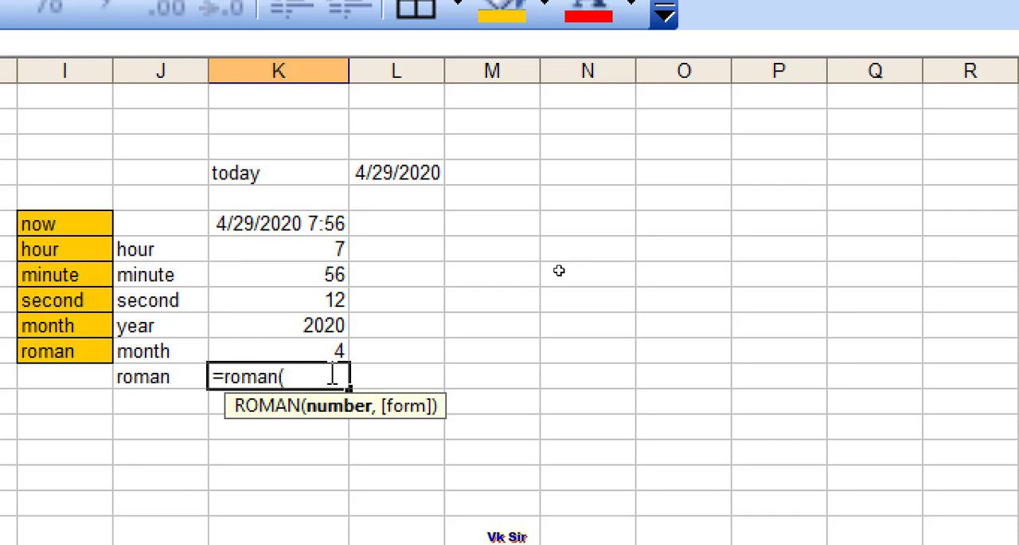
type("12")
key("BackSpace")
key("BackSpace")
type("10)")
key("Return")
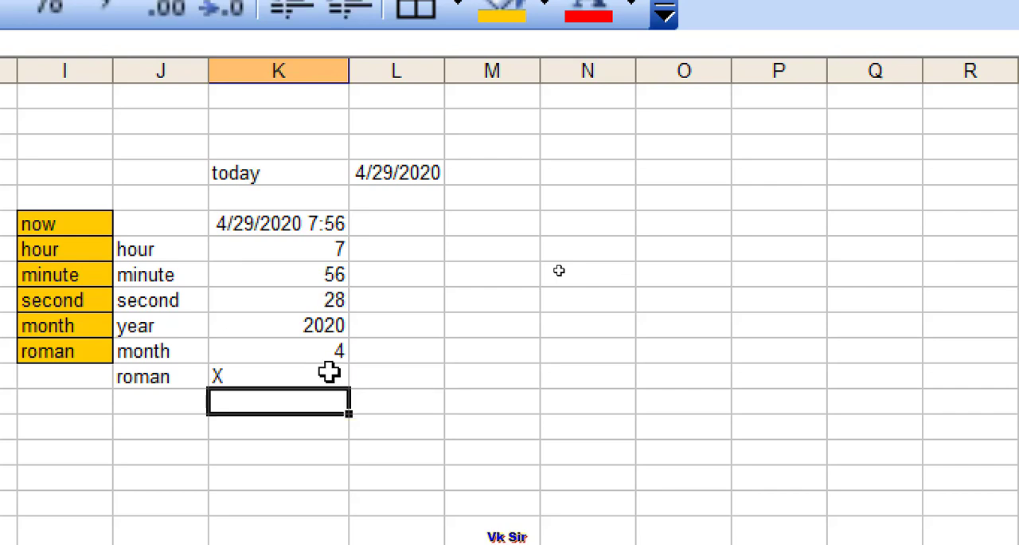
- Enter a second Roman numeral formula, =roman(11), in cell K13 below the first one
left_click(317, 375)
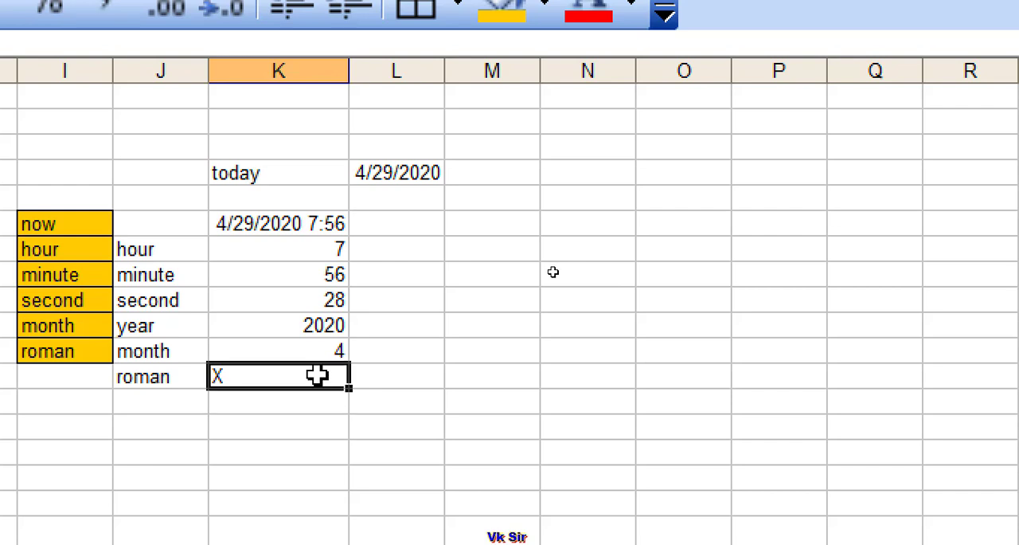
left_click(299, 401)
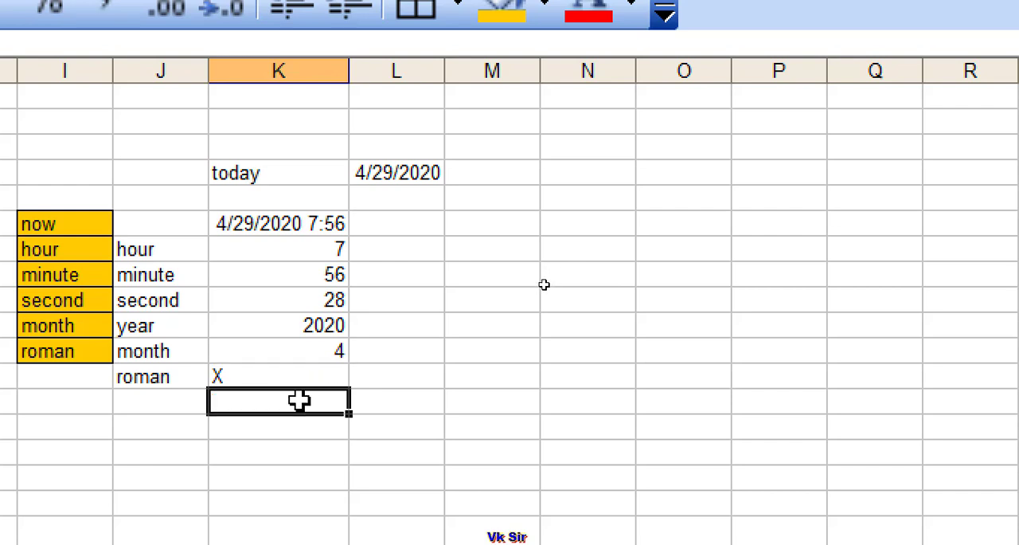
type("=")
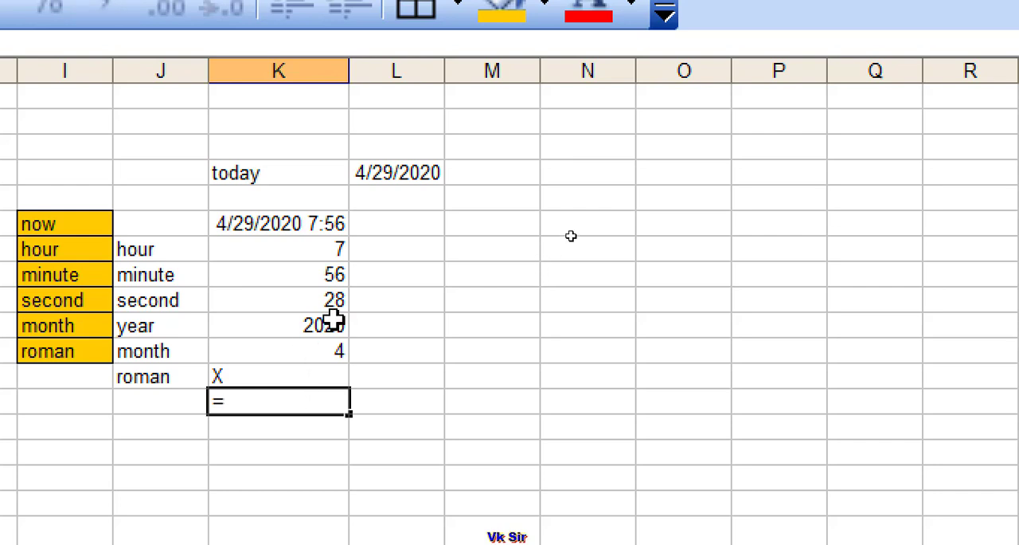
type("roma")
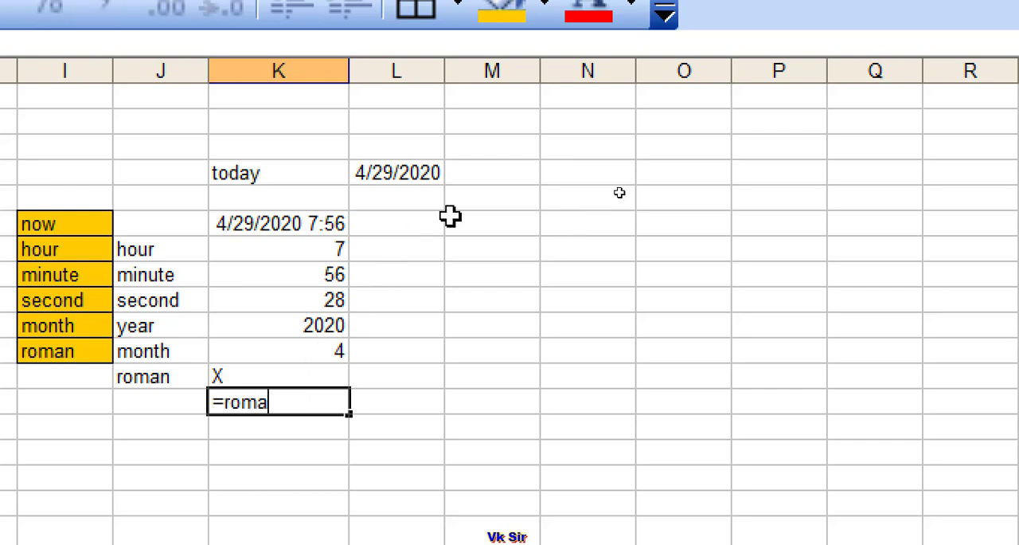
type("n(")
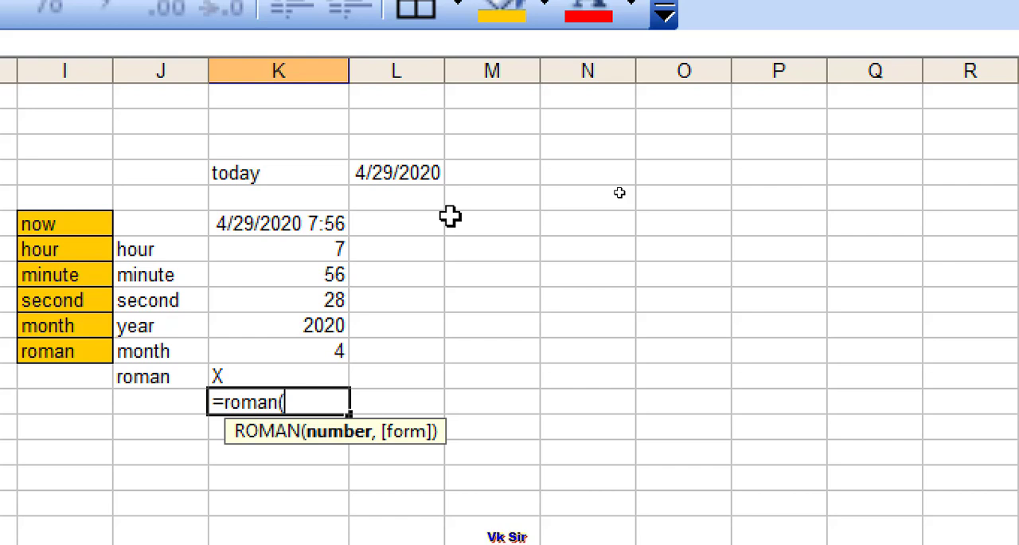
type("11)")
key("Return")
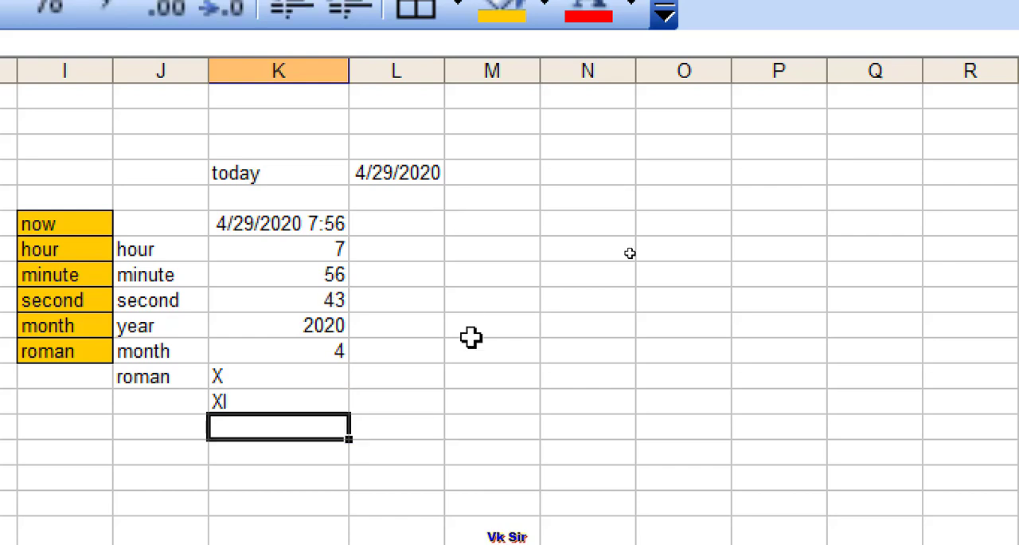